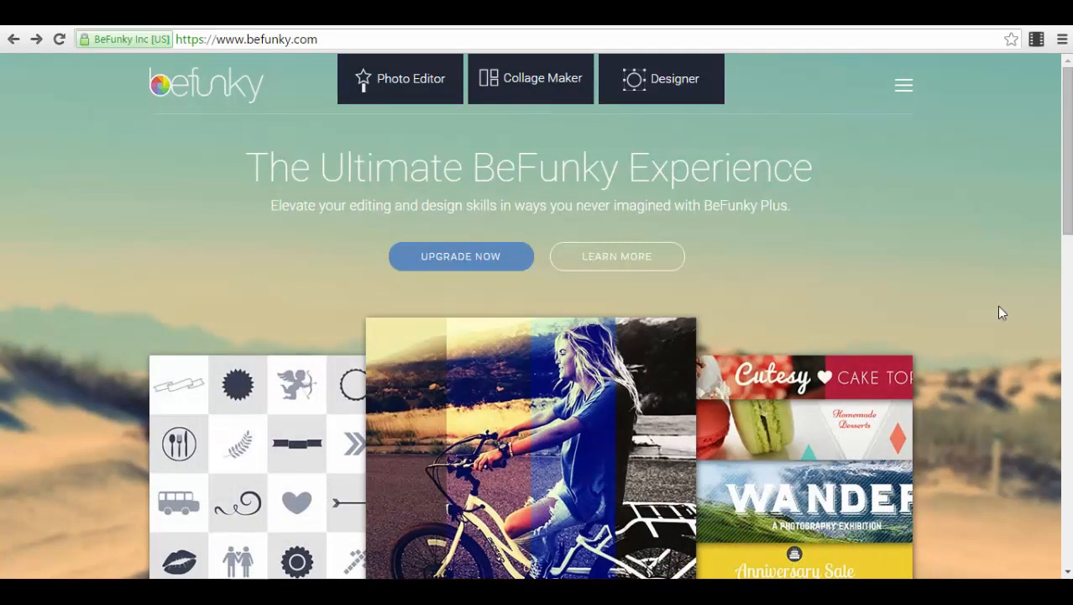
# - Open the Photo Editor from the BeFunky home page and load the sample portrait of the smiling woman
pyautogui.click(324, 39)
pyautogui.moveTo(323, 39); pyautogui.dragTo(165, 40)
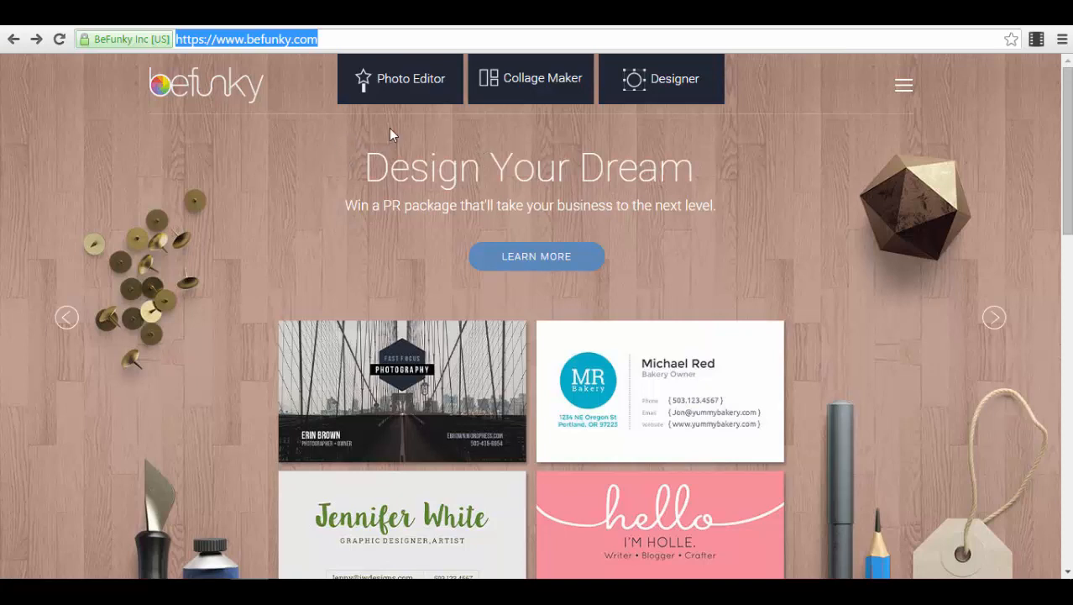
pyautogui.click(394, 94)
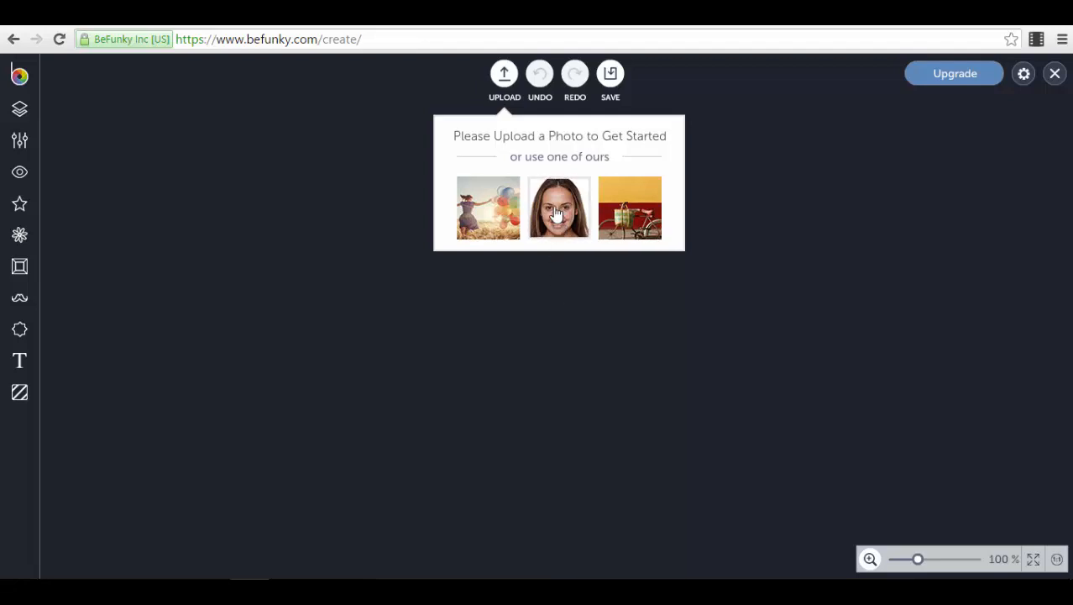
pyautogui.click(556, 215)
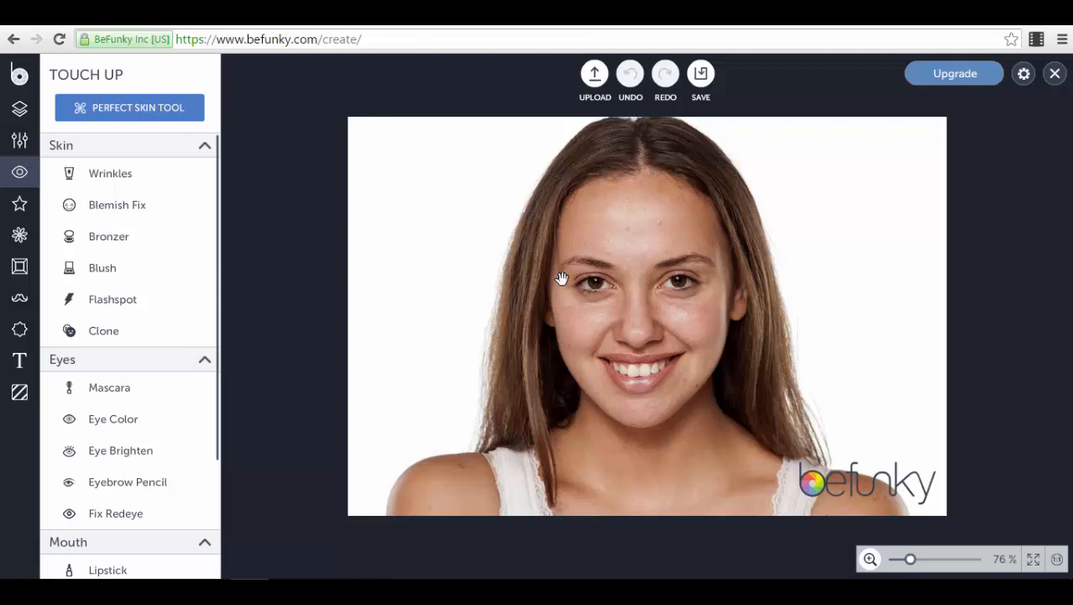
# - Add the image 554ENGHFBXBKV from the Imagini folder as a new layer over the portrait
pyautogui.click(17, 118)
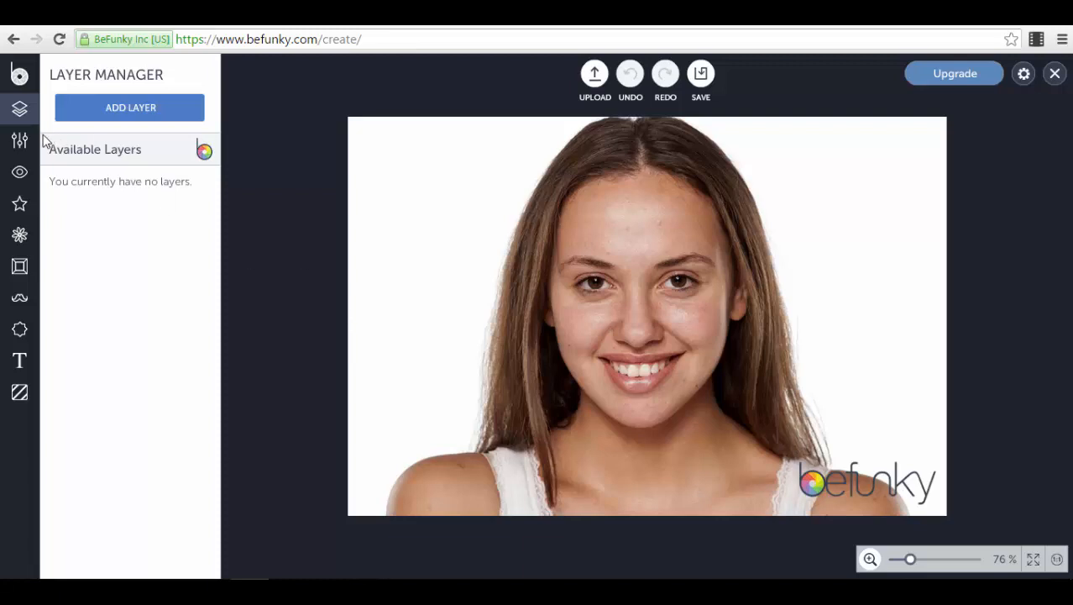
pyautogui.click(125, 114)
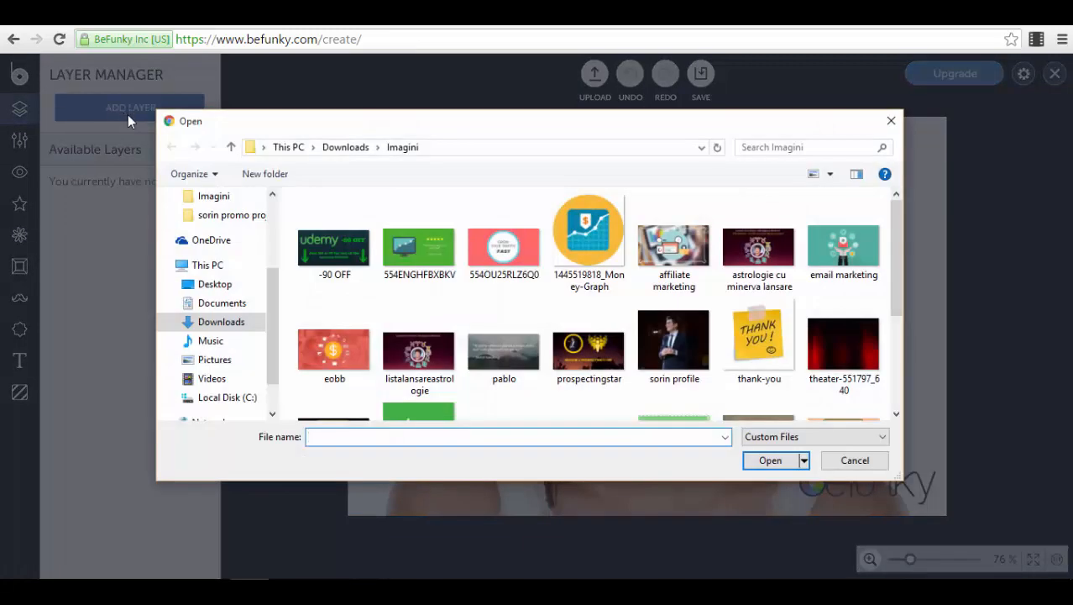
pyautogui.click(441, 254)
pyautogui.click(770, 460)
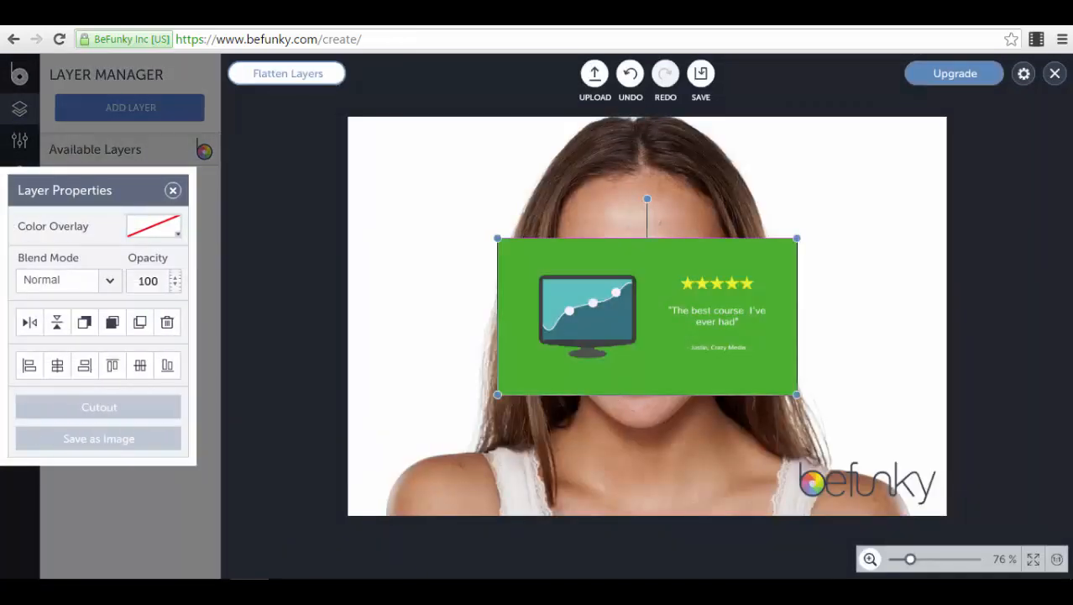
# - Apply a red colour overlay to the added layer and align it with the photo's upper-left corner
pyautogui.moveTo(637, 383); pyautogui.dragTo(672, 351)
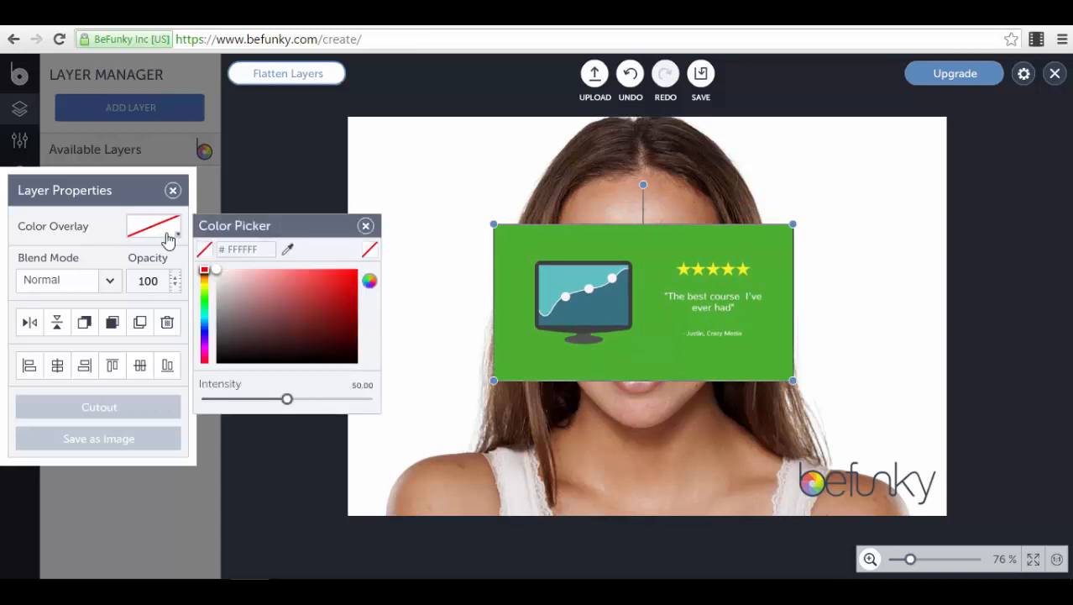
pyautogui.click(350, 278)
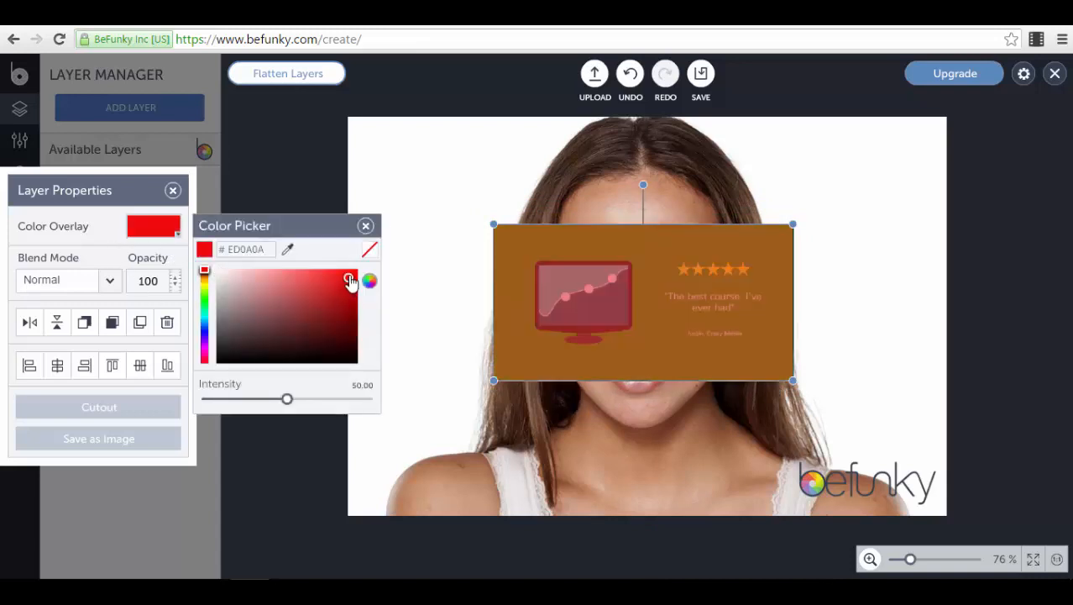
pyautogui.click(365, 225)
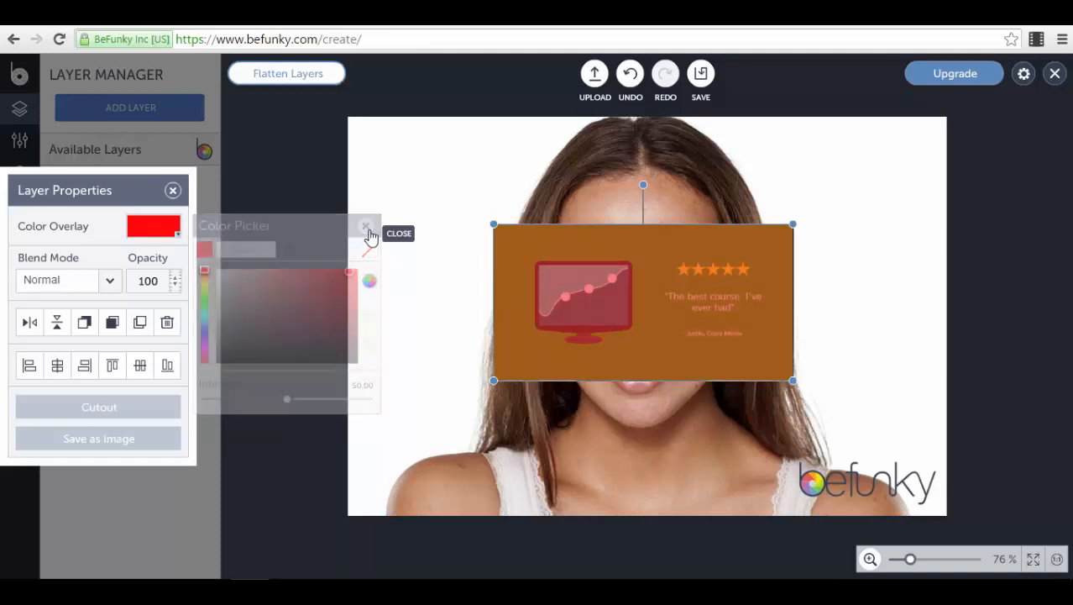
pyautogui.moveTo(622, 320); pyautogui.dragTo(478, 213)
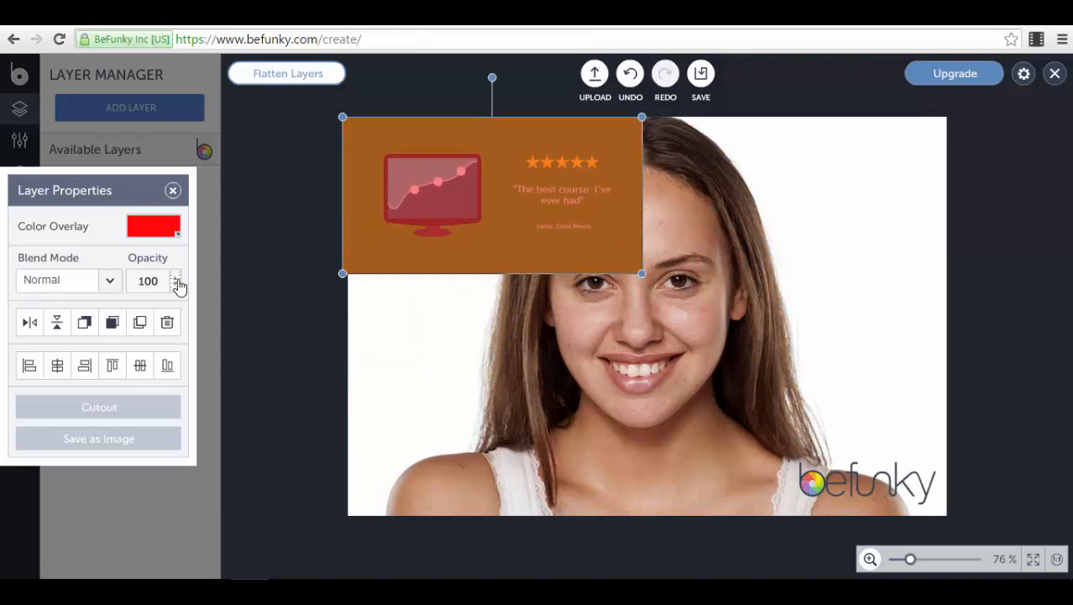
pyautogui.moveTo(537, 215); pyautogui.dragTo(544, 218)
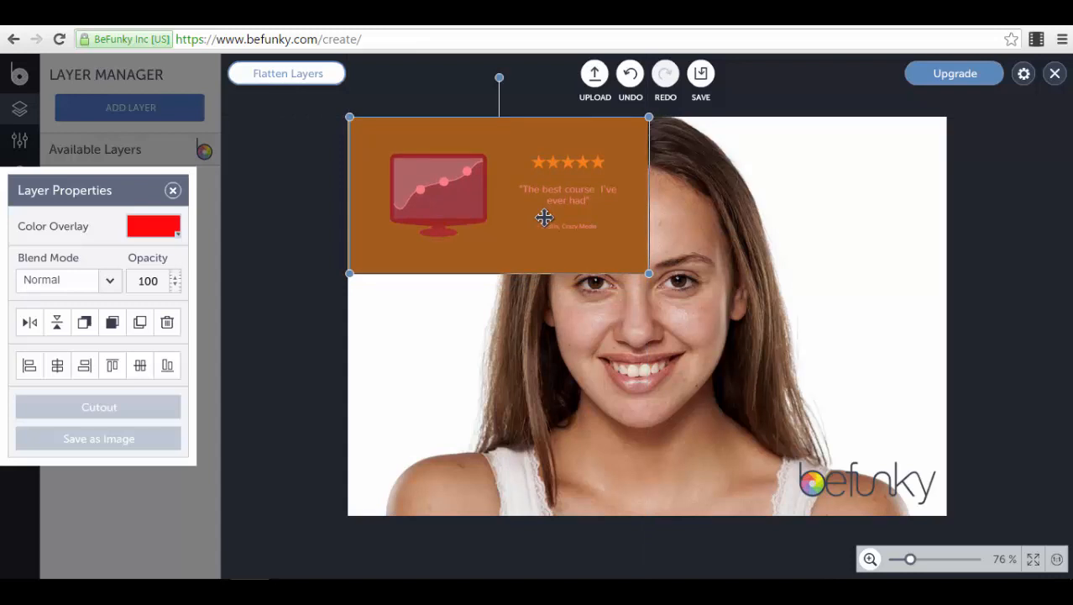
# - Reduce the opacity of the red-tinted layer to 60
pyautogui.click(175, 285)
pyautogui.click(175, 286)
pyautogui.click(175, 285)
pyautogui.click(174, 285)
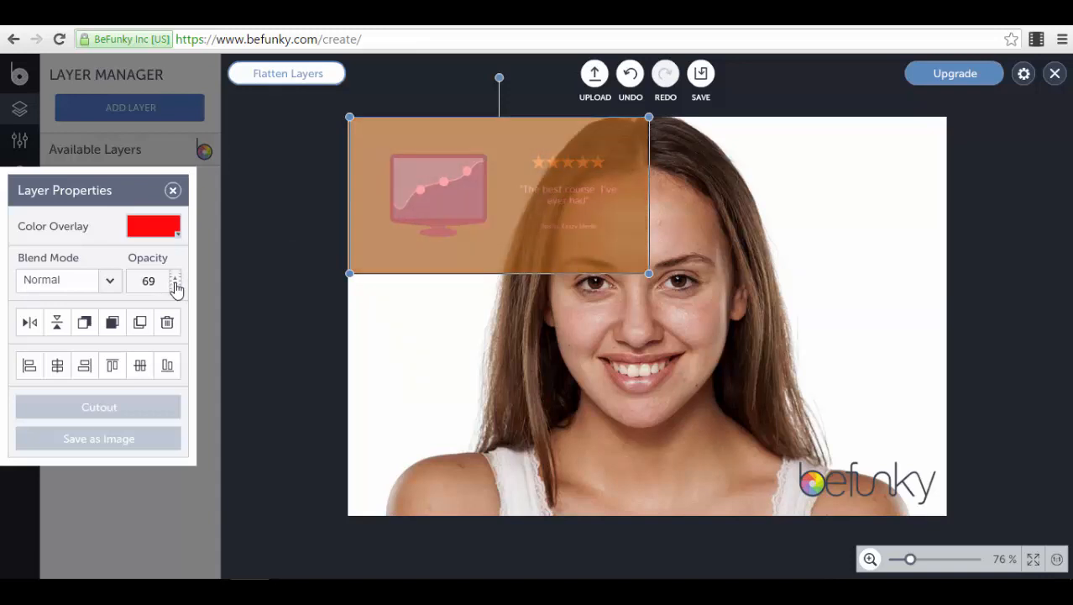
pyautogui.click(175, 278)
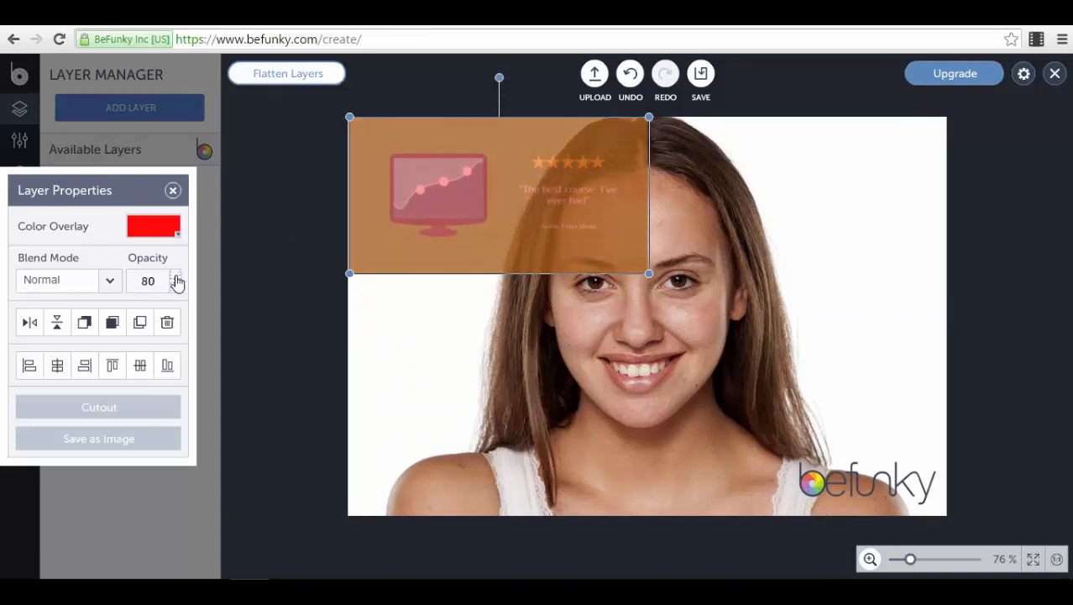
pyautogui.click(175, 278)
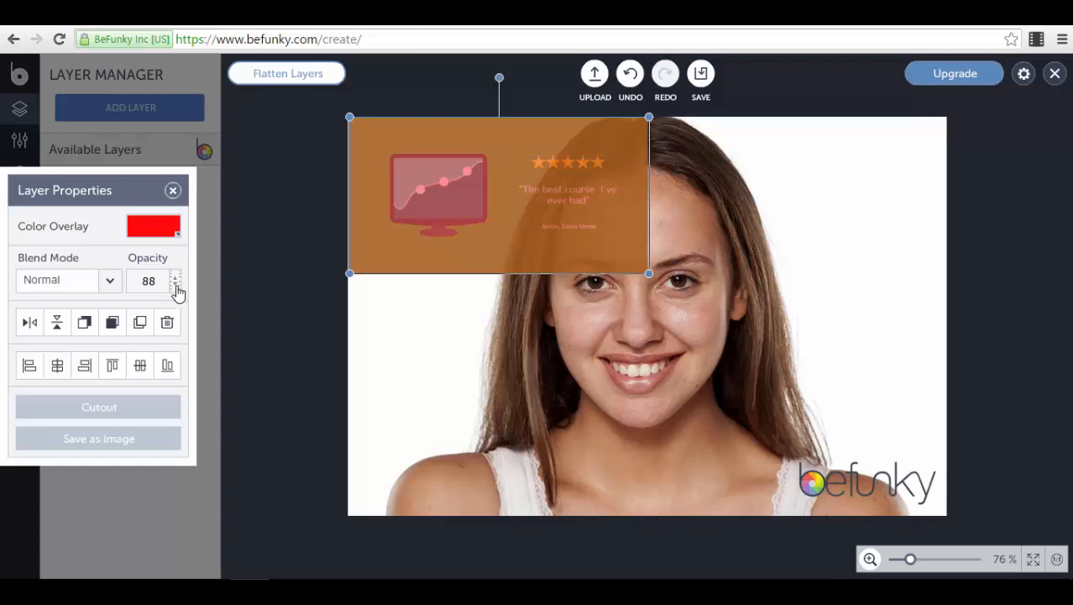
pyautogui.click(176, 284)
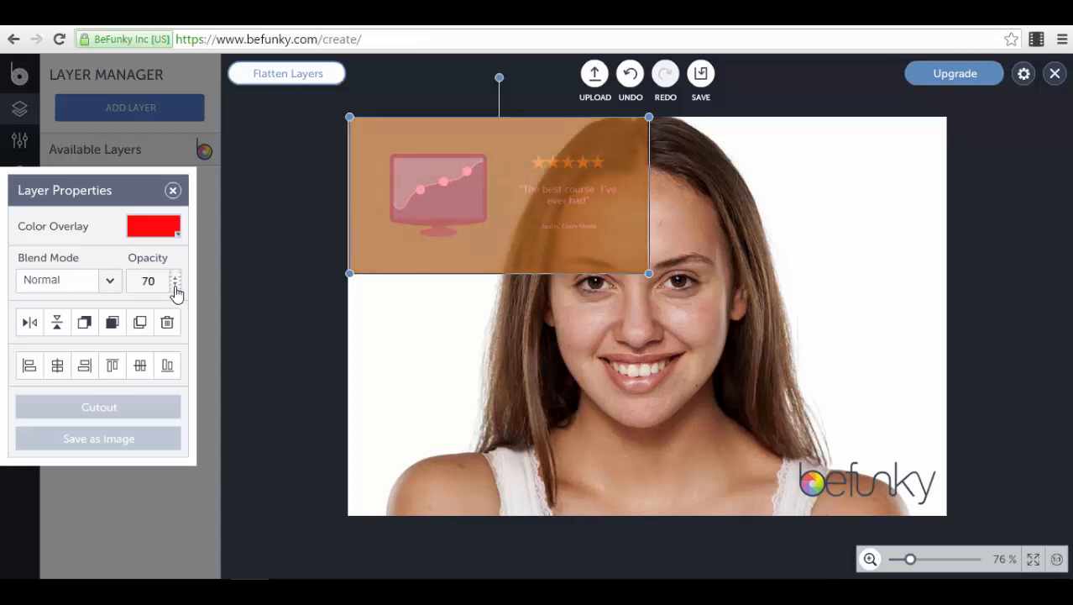
# - Move the semi-transparent layer over the woman's face and delete it from the photo
pyautogui.moveTo(557, 202); pyautogui.dragTo(635, 295)
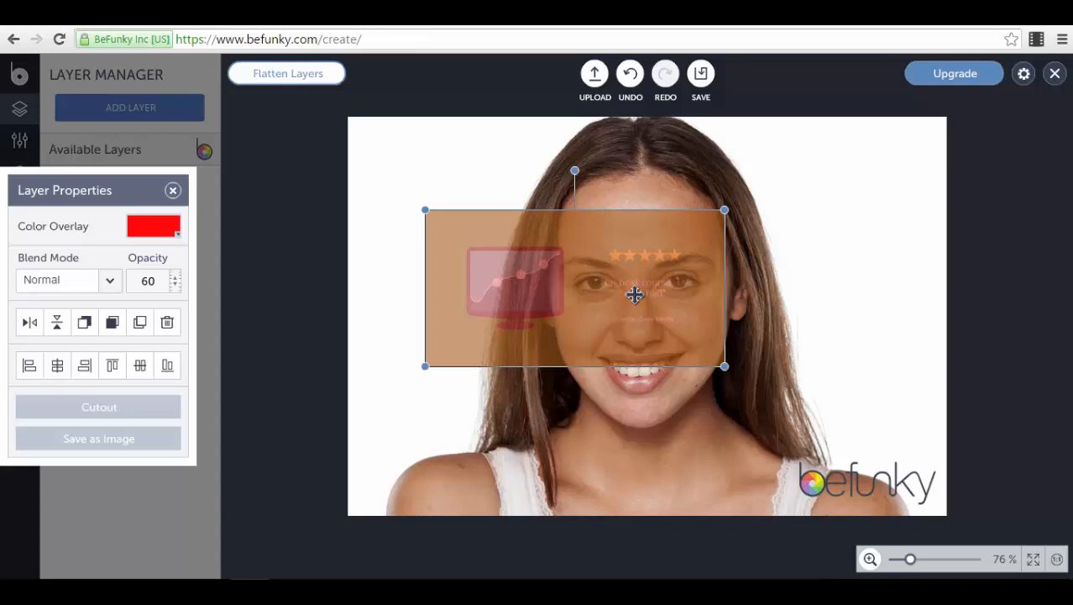
pyautogui.press('Delete')
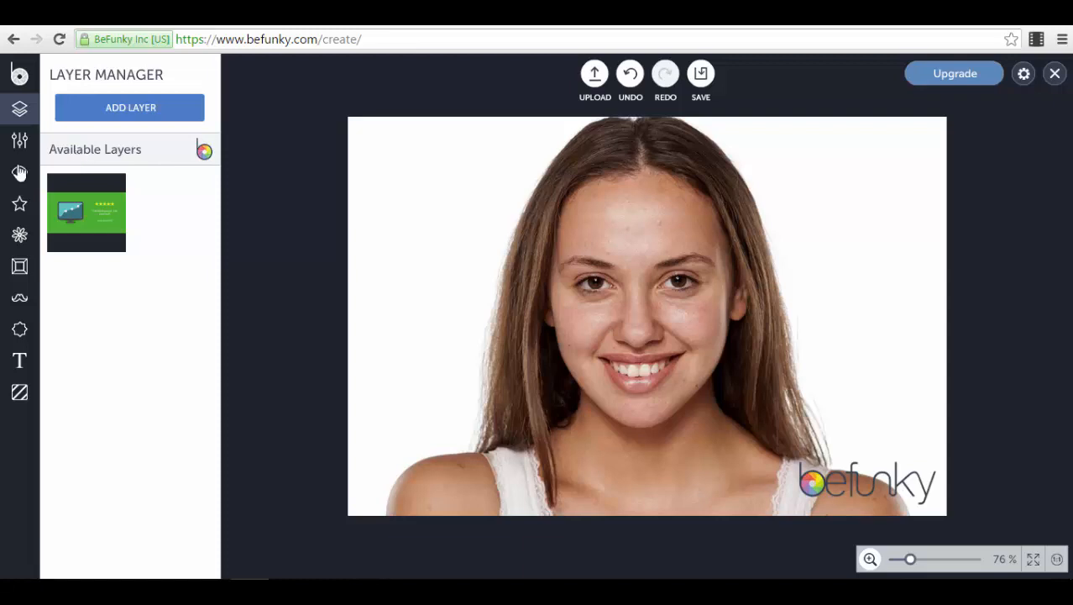
# - Try a landscape Golden Ratio crop of 936 by 575 px on the portrait, and cancel it
pyautogui.click(17, 145)
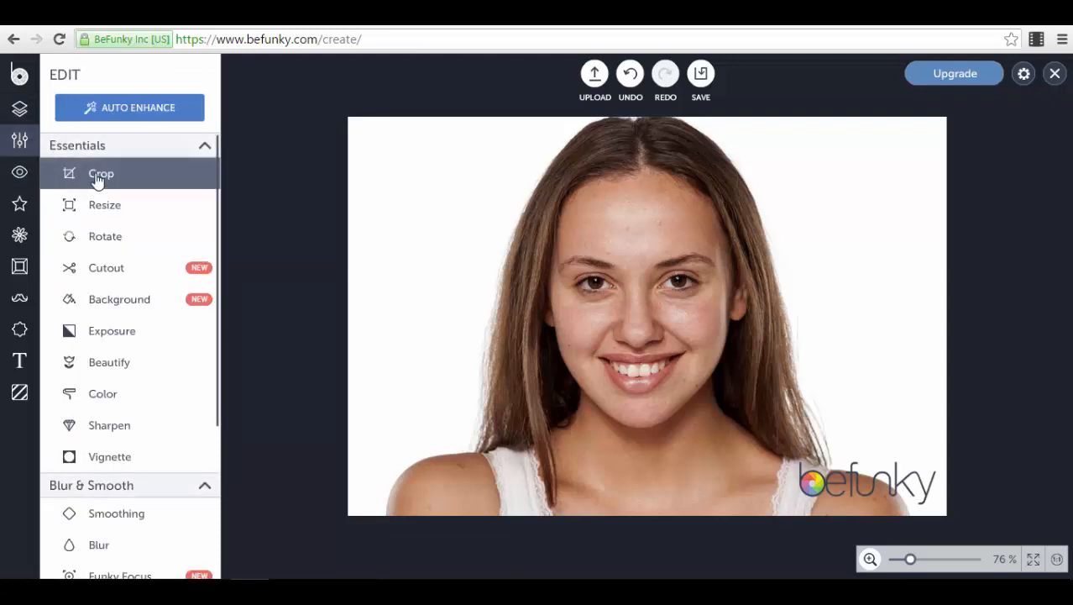
pyautogui.click(99, 178)
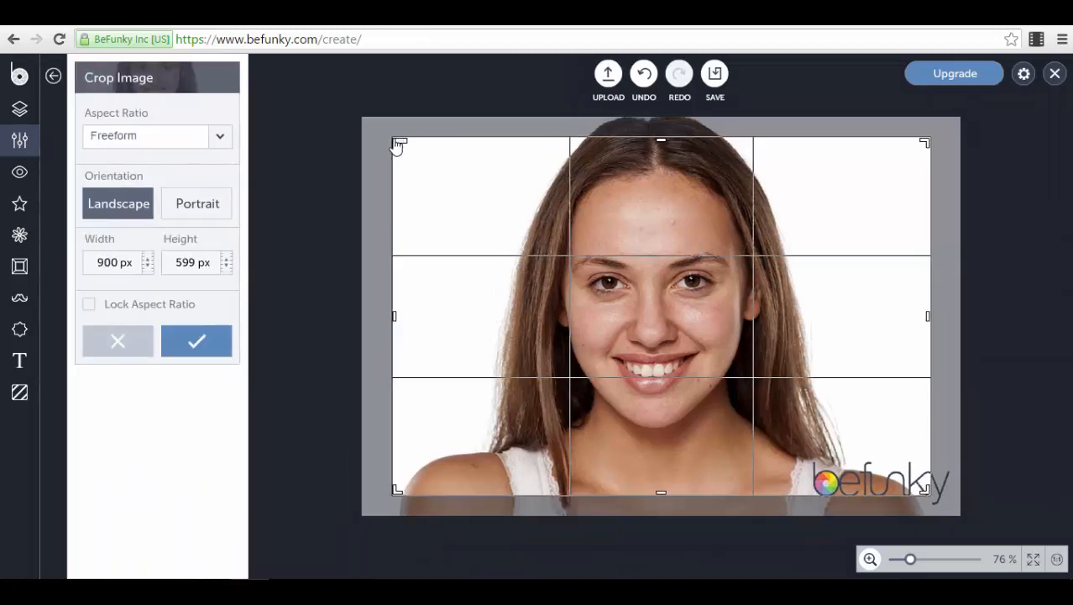
pyautogui.click(206, 210)
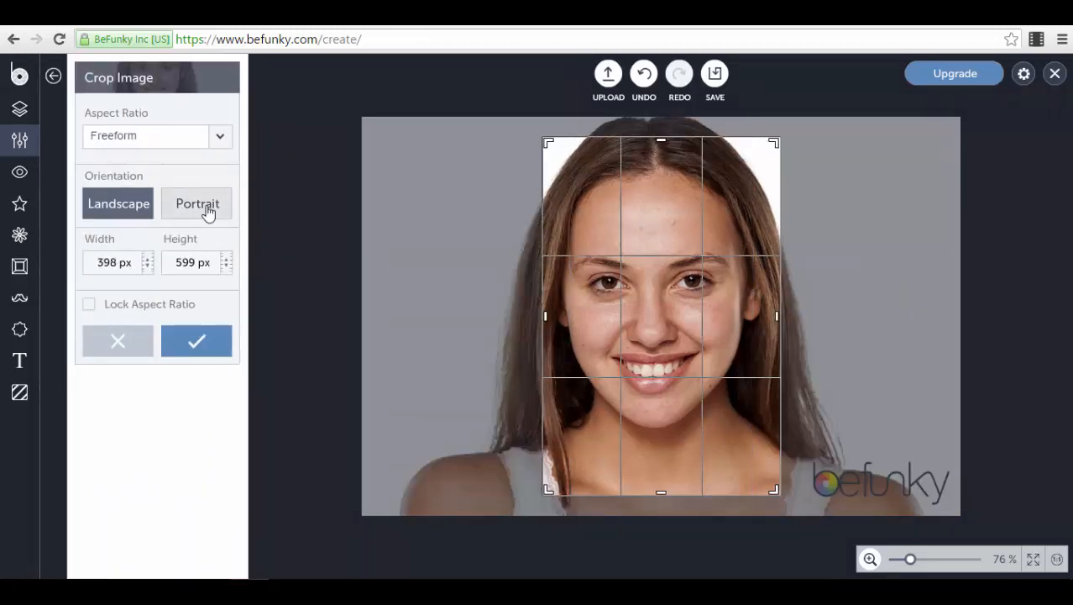
pyautogui.click(107, 205)
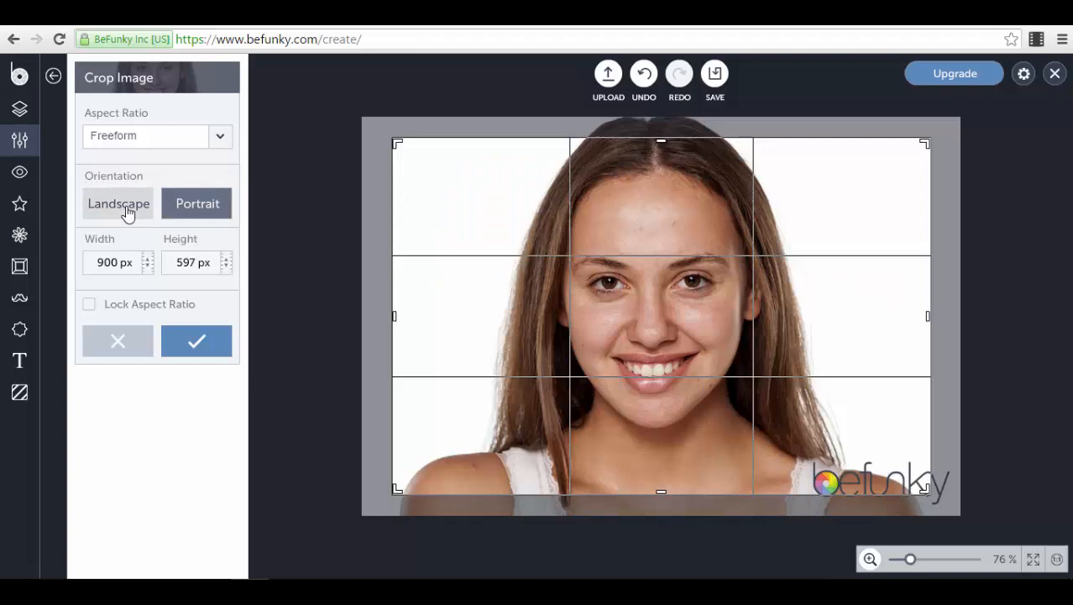
pyautogui.click(215, 146)
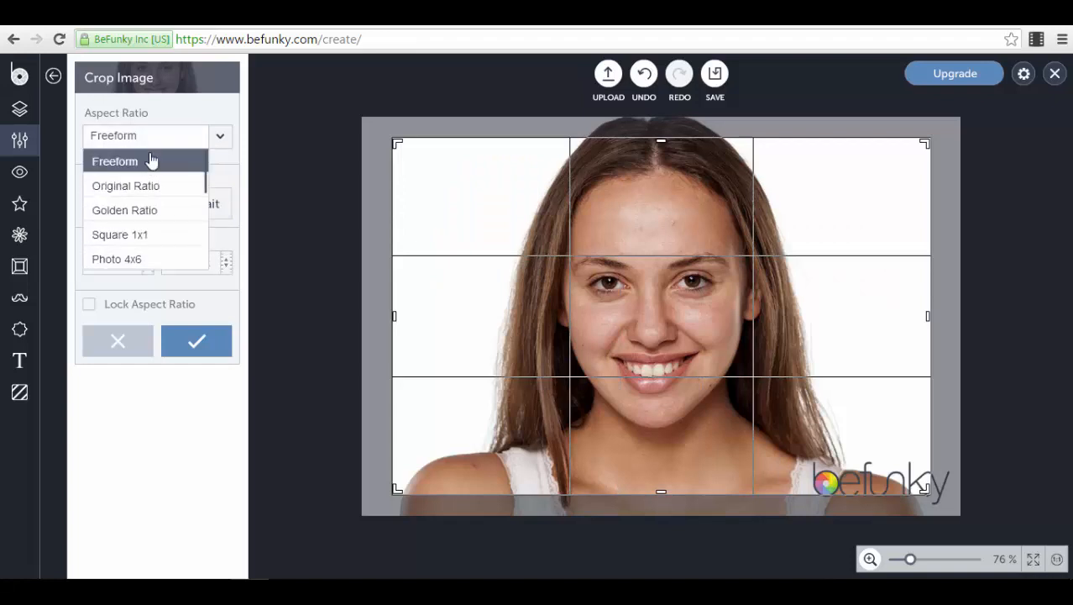
pyautogui.click(161, 215)
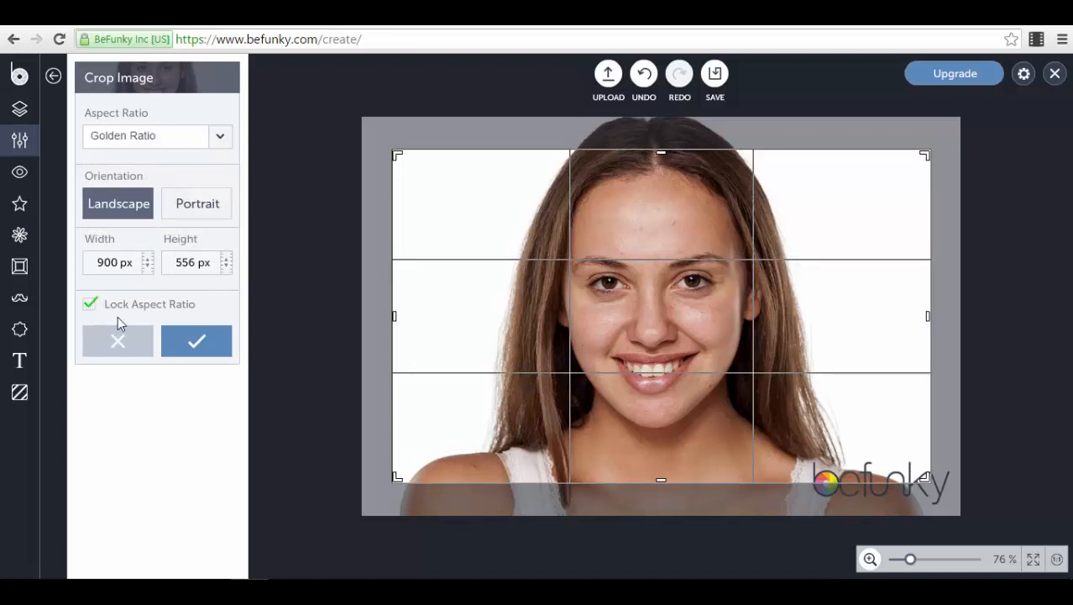
pyautogui.moveTo(400, 159); pyautogui.dragTo(376, 179)
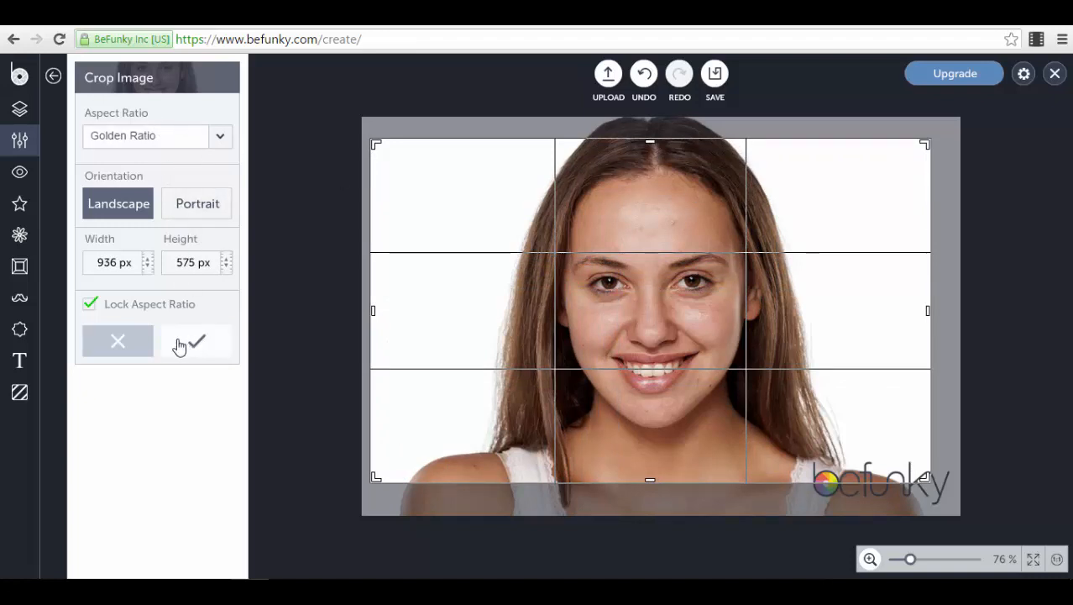
pyautogui.click(120, 343)
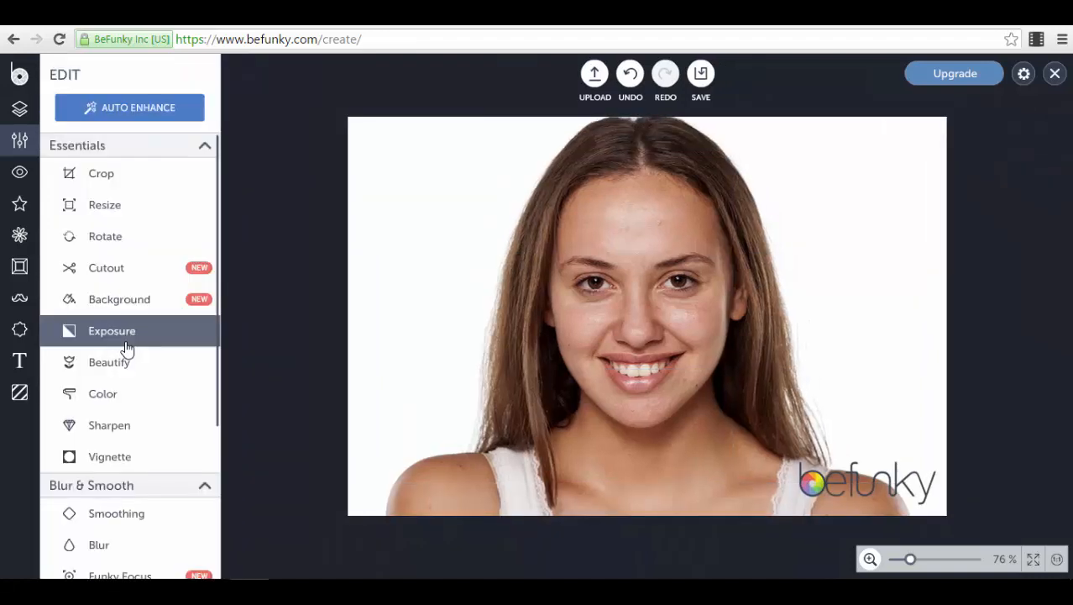
# - Examine the Resize options and the Background tool's adjust and paint modes without applying either to the portrait
pyautogui.click(148, 217)
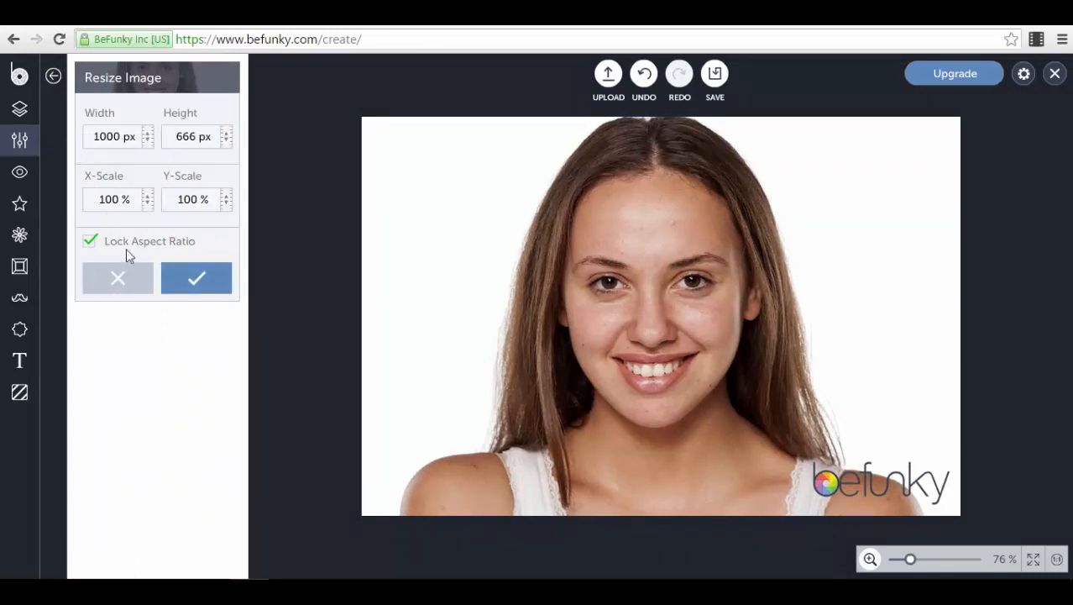
pyautogui.click(106, 283)
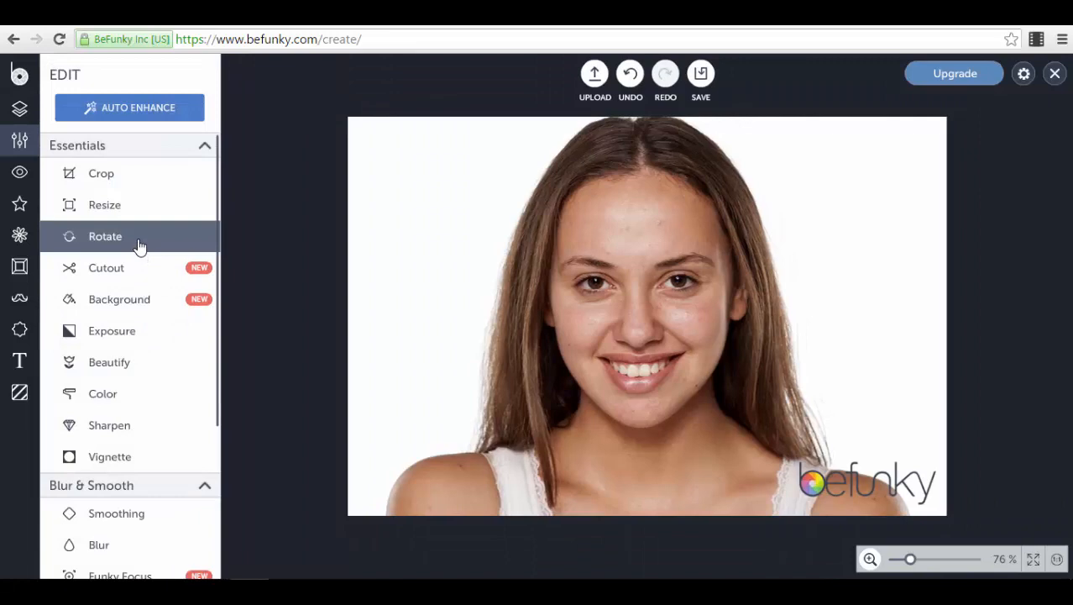
pyautogui.click(138, 301)
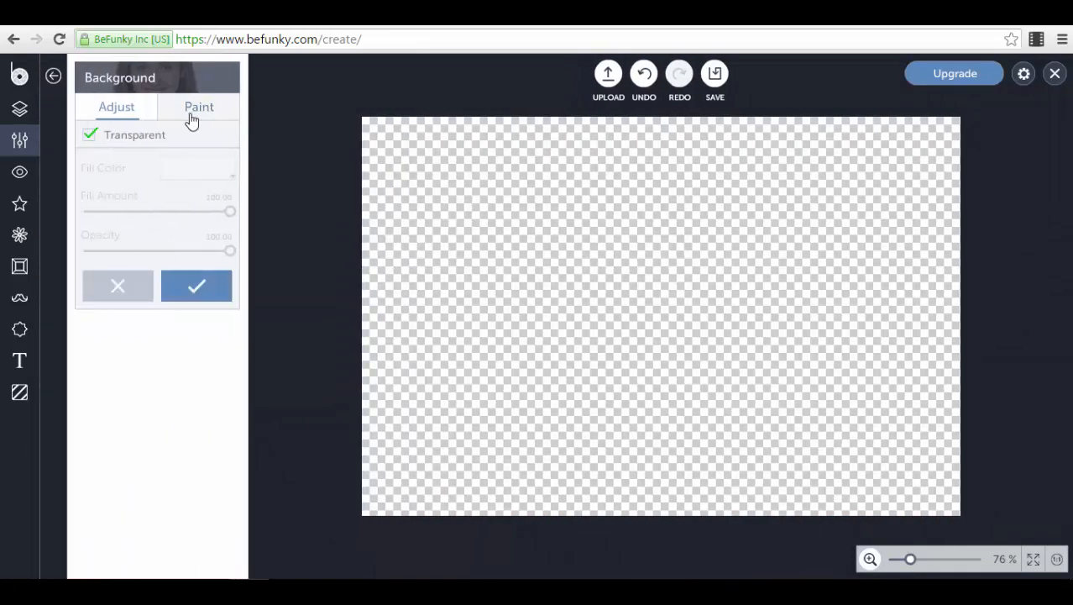
pyautogui.click(192, 116)
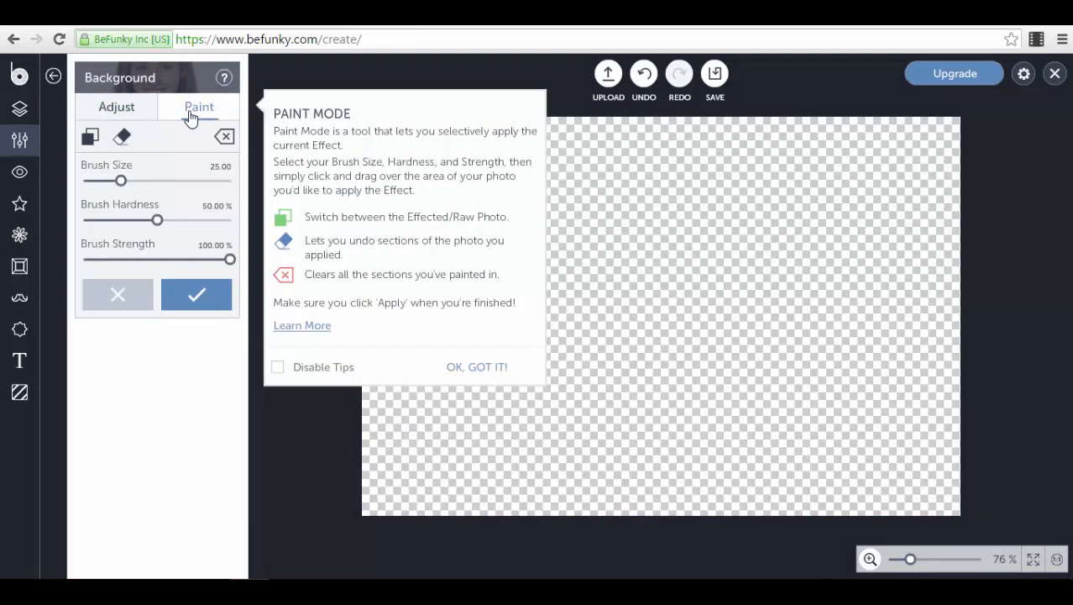
pyautogui.click(115, 297)
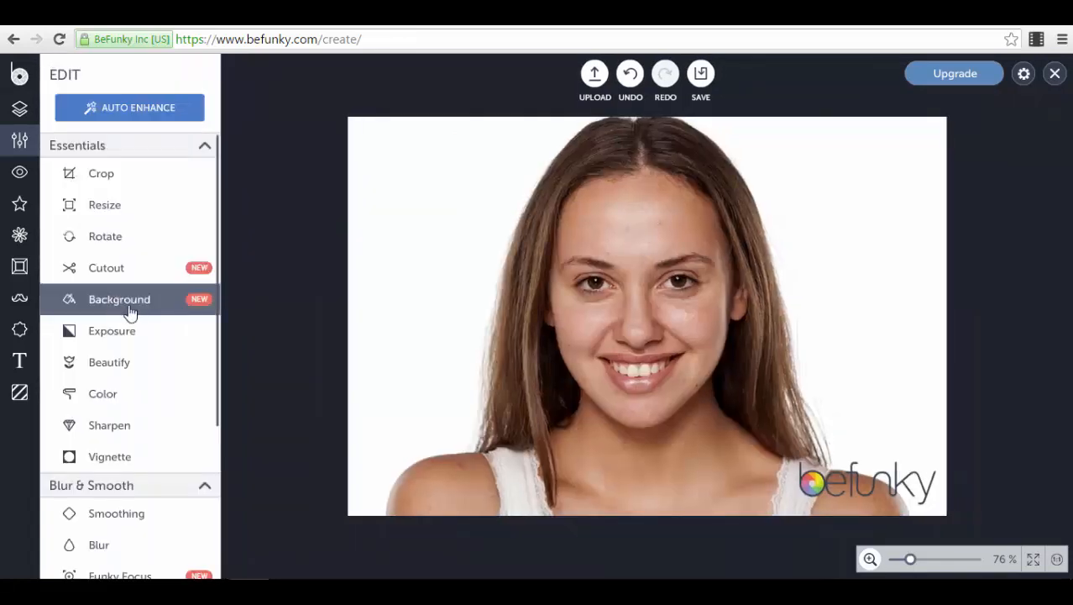
# - Try an Exposure adjustment on the portrait with contrast at 48 and highlights at 12, and cancel it
pyautogui.click(140, 348)
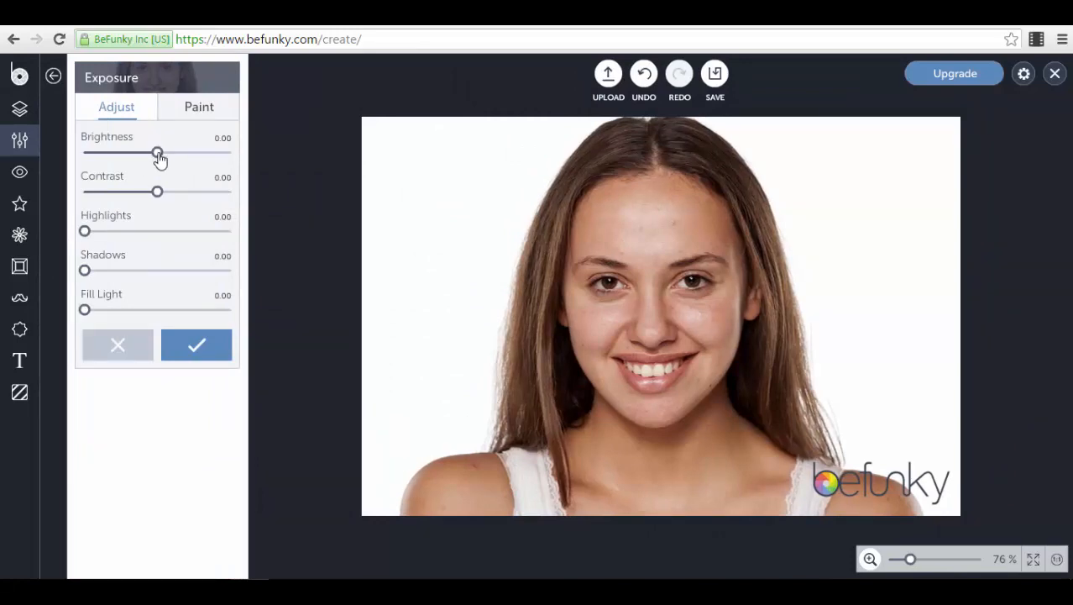
pyautogui.moveTo(159, 159); pyautogui.dragTo(194, 196)
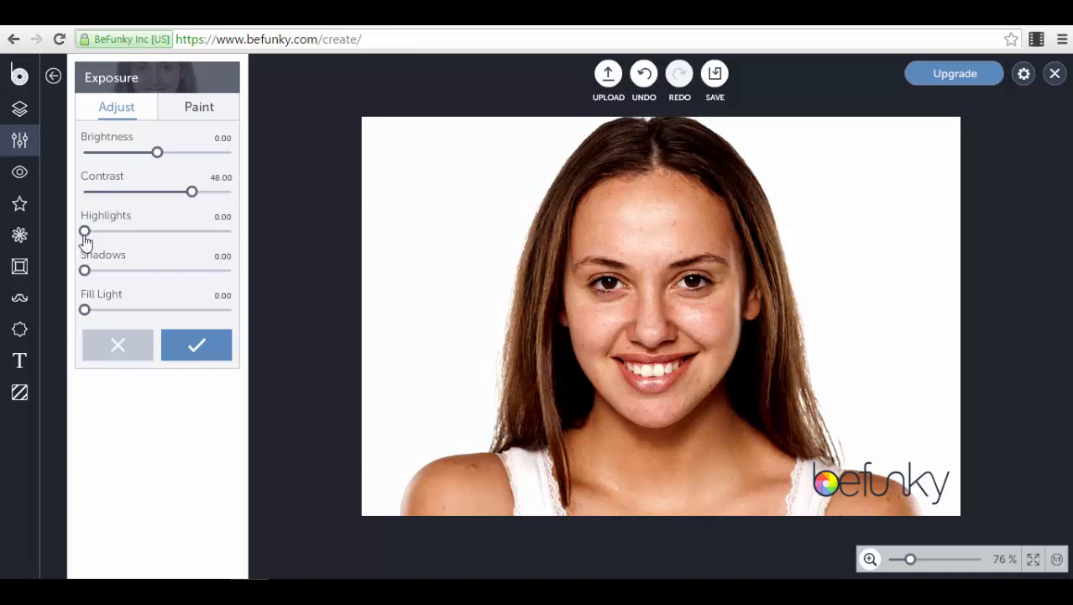
pyautogui.moveTo(84, 239)
pyautogui.mouseDown()
pyautogui.moveTo(146, 241)
pyautogui.moveTo(103, 237)
pyautogui.mouseUp()
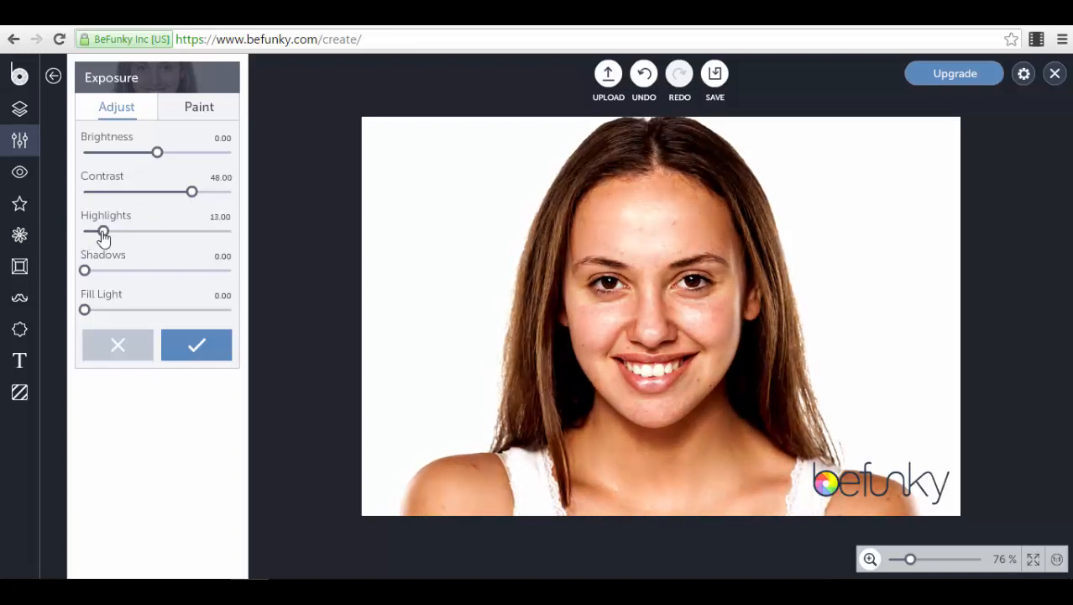
pyautogui.moveTo(85, 273); pyautogui.dragTo(48, 275)
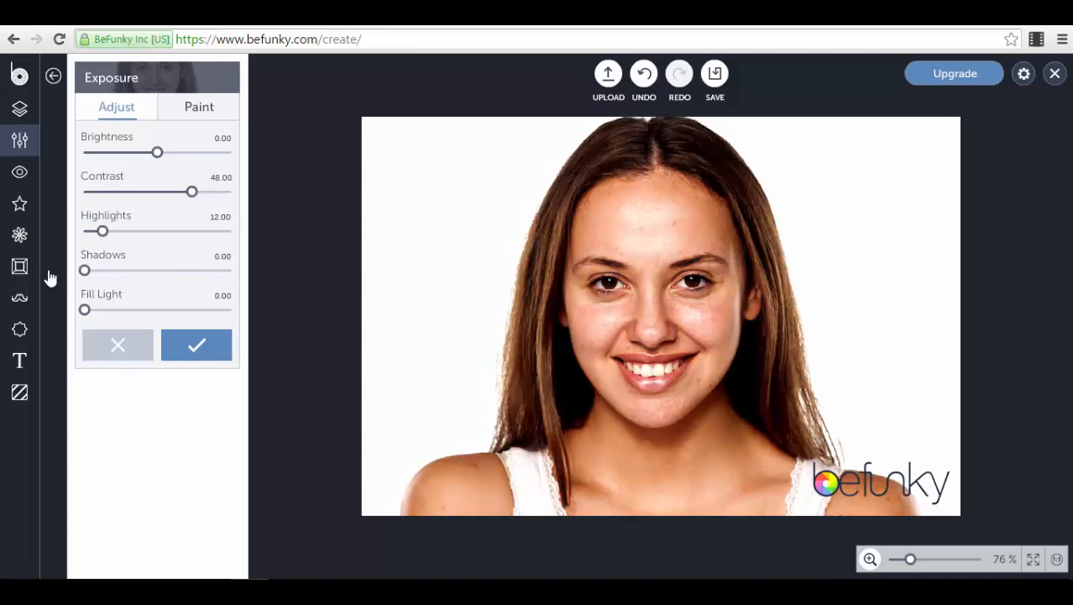
pyautogui.moveTo(89, 313)
pyautogui.mouseDown()
pyautogui.moveTo(177, 314)
pyautogui.moveTo(72, 305)
pyautogui.mouseUp()
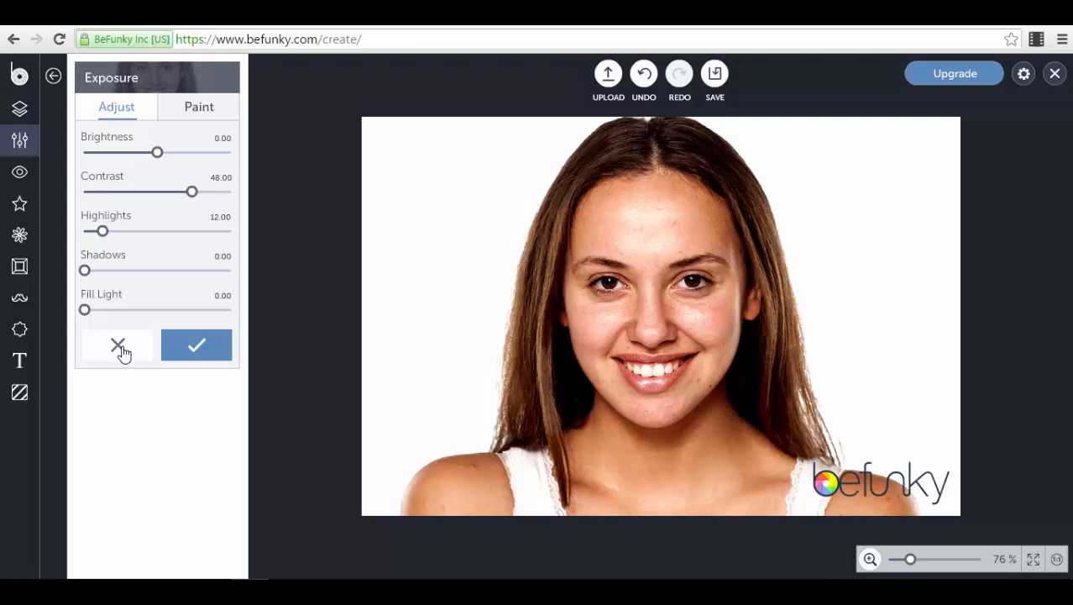
pyautogui.click(119, 347)
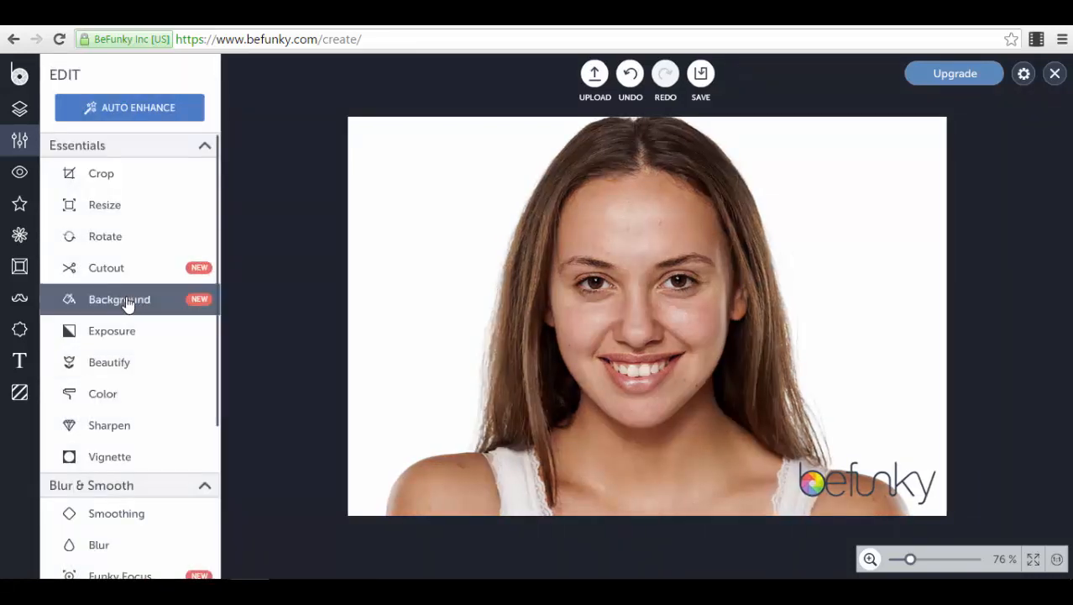
# - Try a stronger Beautify amount on the portrait, and cancel it
pyautogui.click(149, 366)
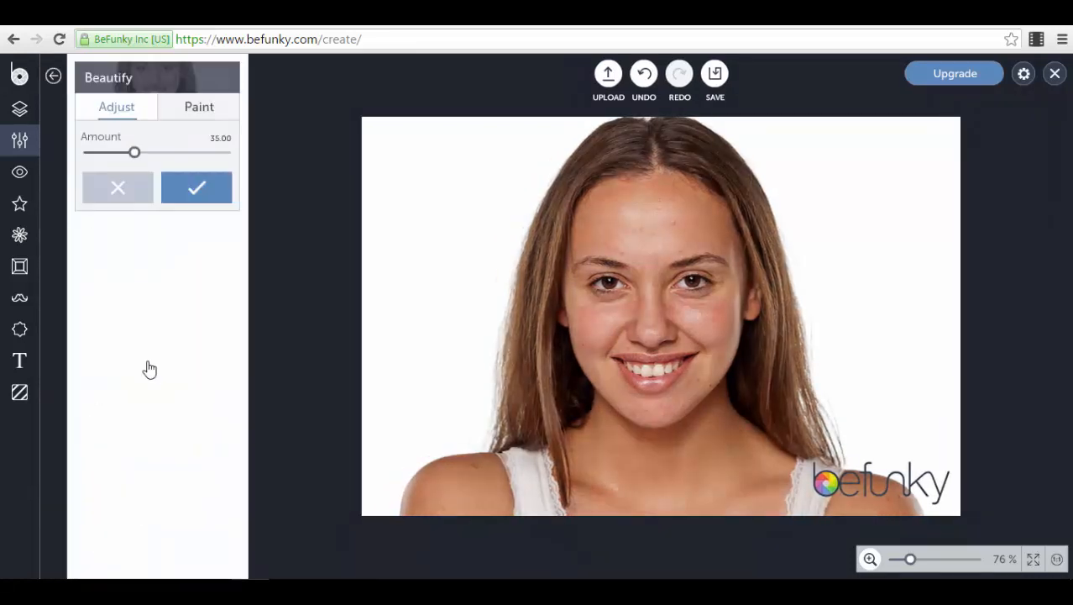
pyautogui.moveTo(134, 153)
pyautogui.mouseDown()
pyautogui.moveTo(196, 156)
pyautogui.moveTo(115, 160)
pyautogui.moveTo(171, 172)
pyautogui.moveTo(143, 172)
pyautogui.mouseUp()
pyautogui.click(133, 190)
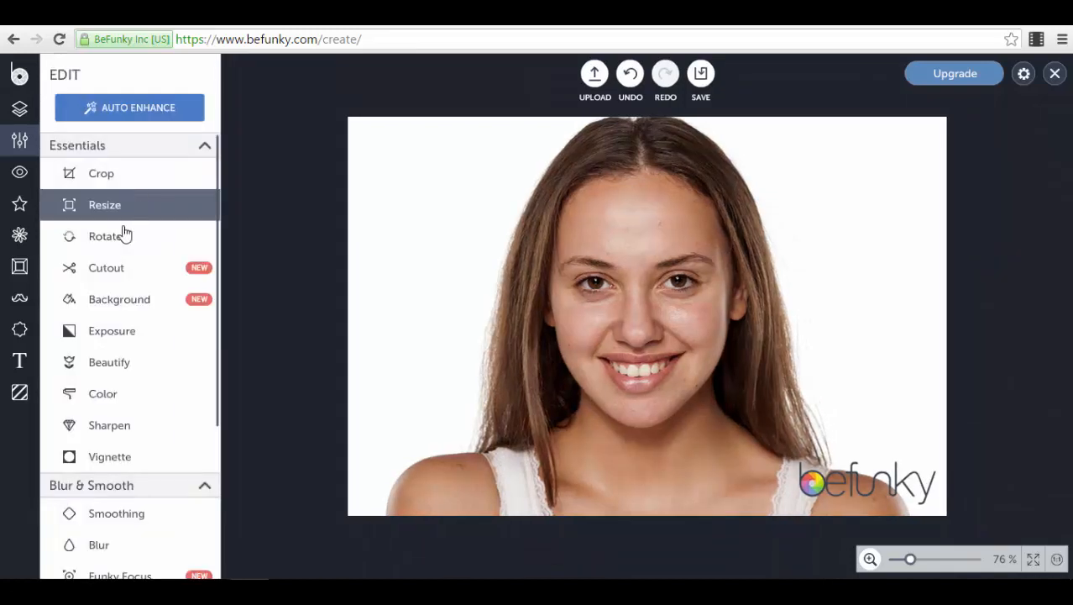
# - Try a Color adjustment with hue 74, saturation -48 and temperature -38, and cancel it
pyautogui.click(118, 394)
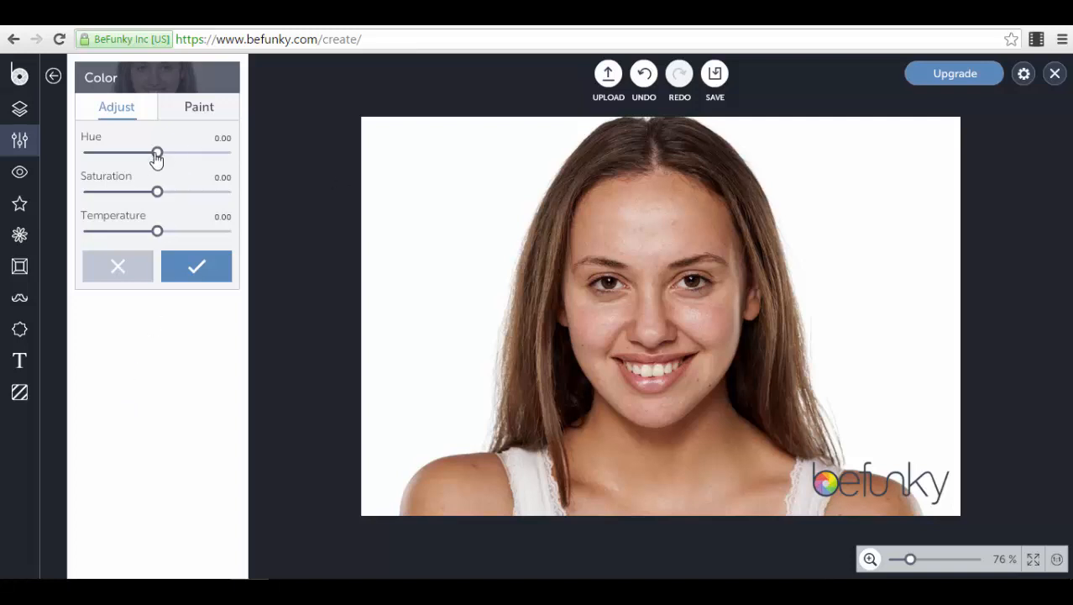
pyautogui.moveTo(157, 152); pyautogui.dragTo(124, 199)
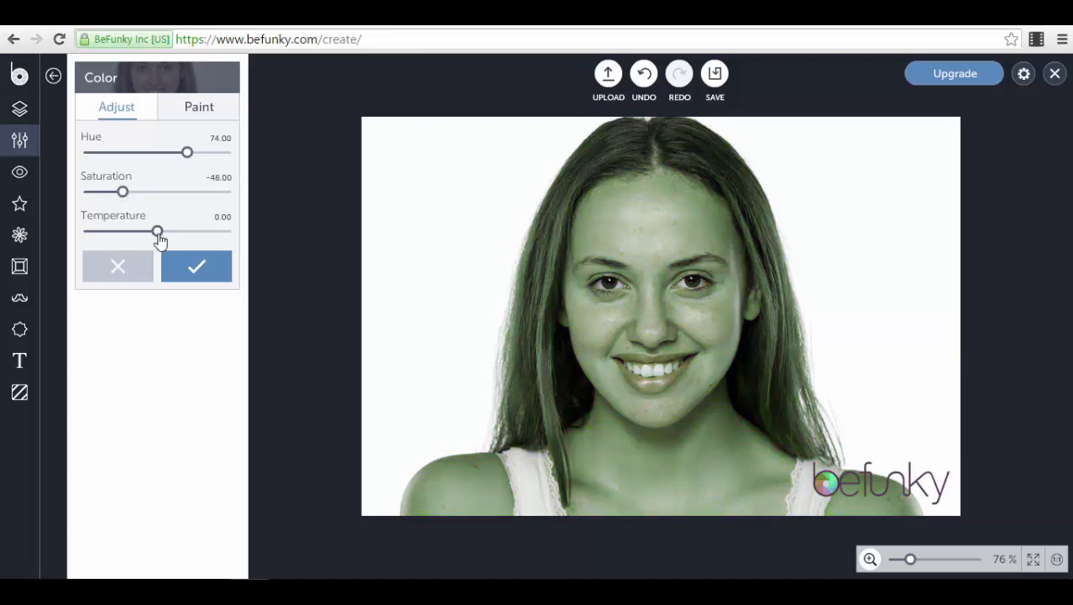
pyautogui.moveTo(157, 237); pyautogui.dragTo(101, 251)
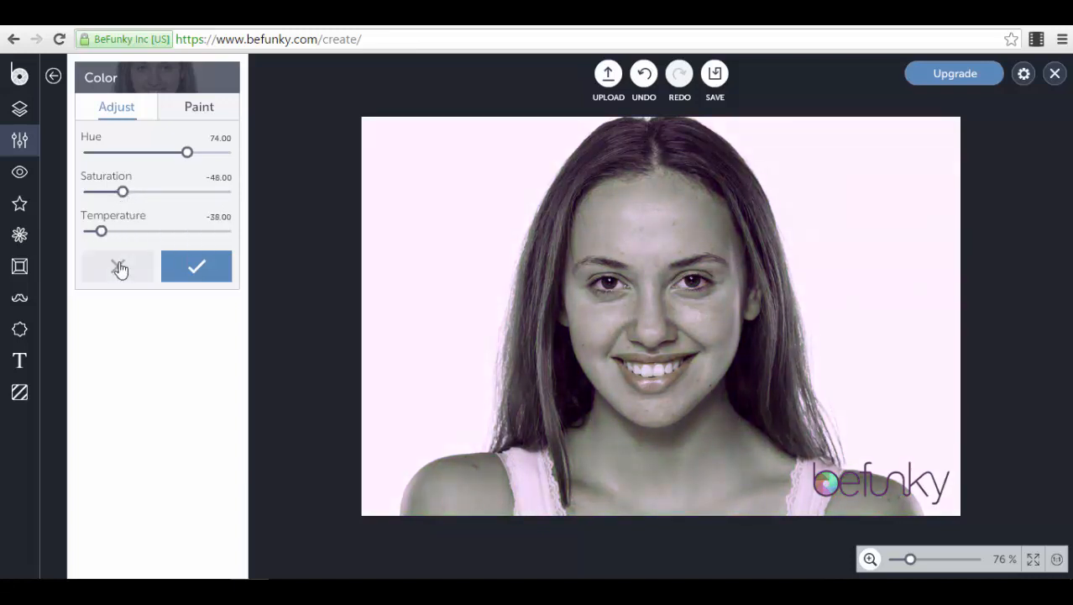
pyautogui.click(117, 269)
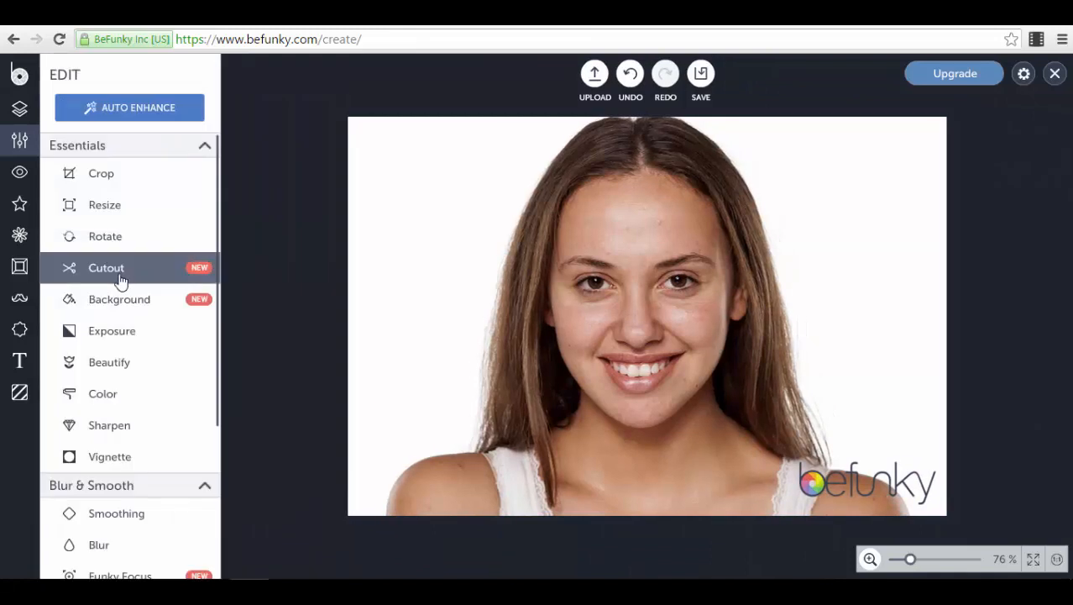
# - Try sharpening the portrait by 82 and preview the default black vignette, cancelling both
pyautogui.click(133, 433)
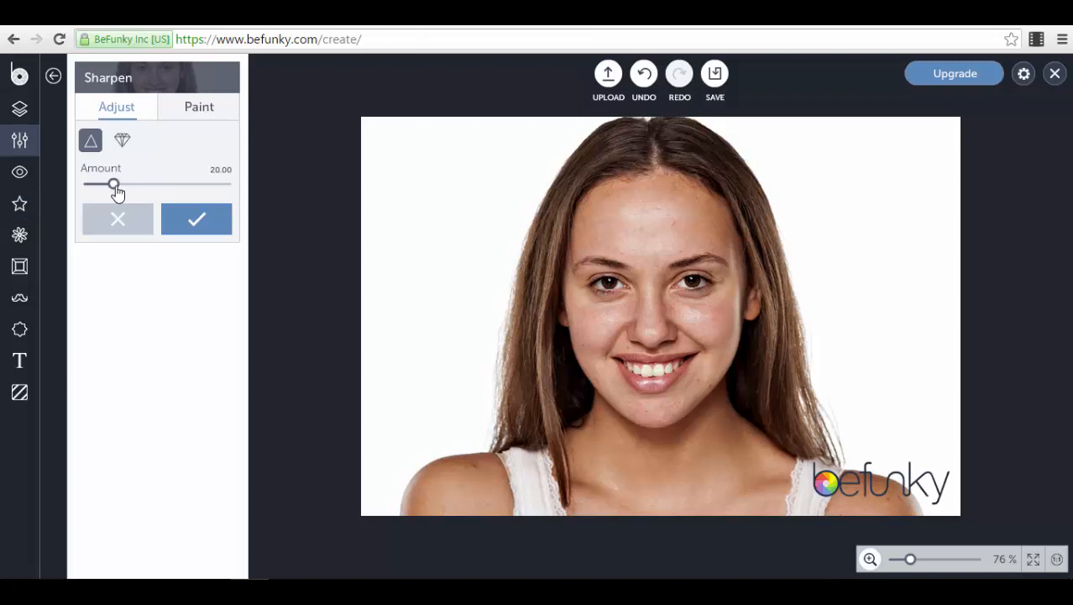
pyautogui.moveTo(117, 190); pyautogui.dragTo(208, 206)
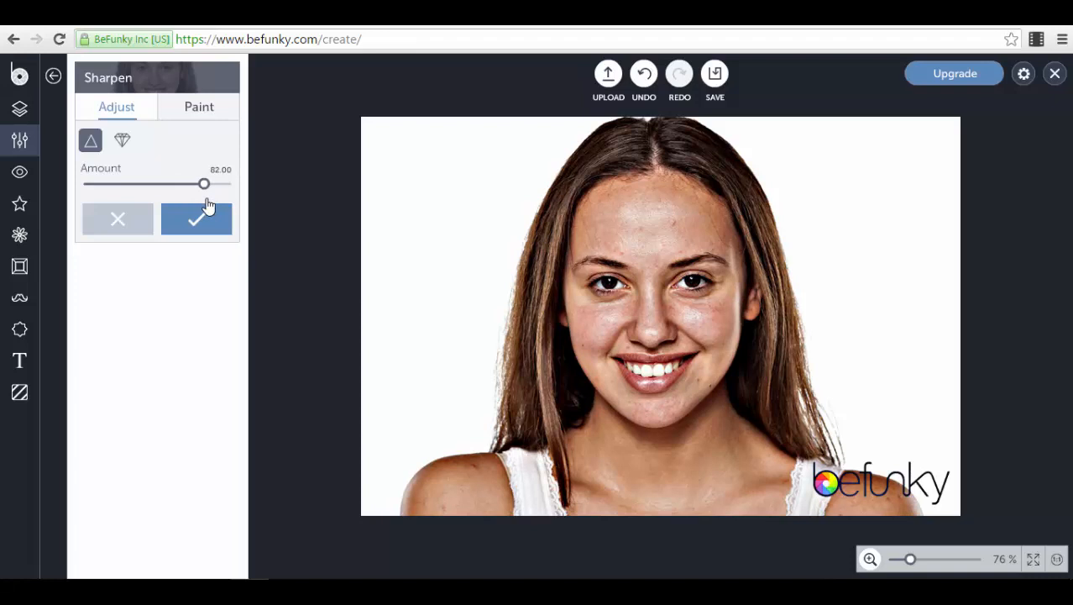
pyautogui.click(121, 220)
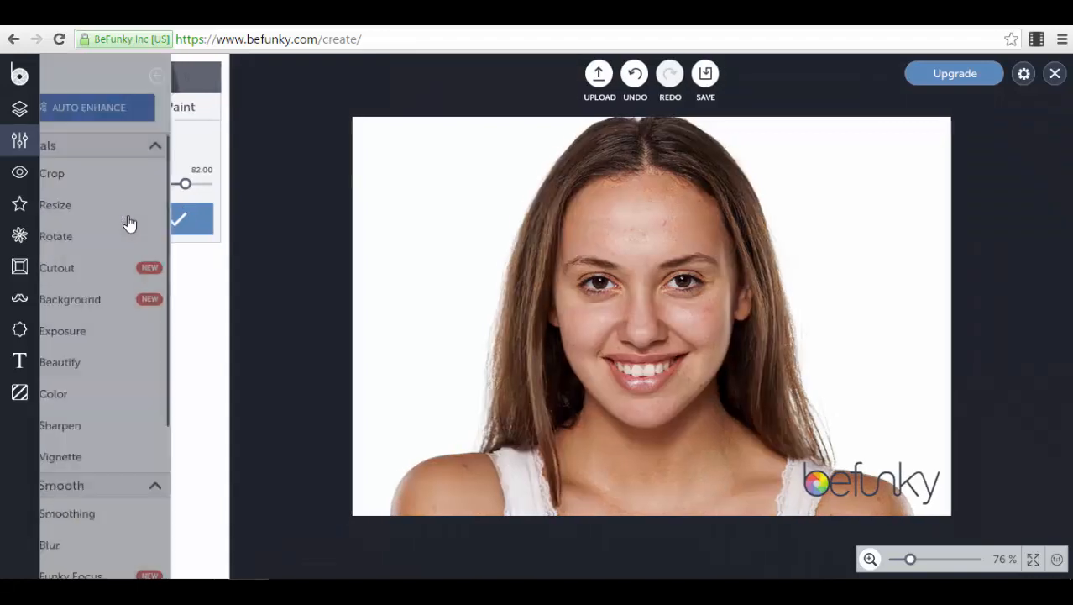
pyautogui.click(145, 458)
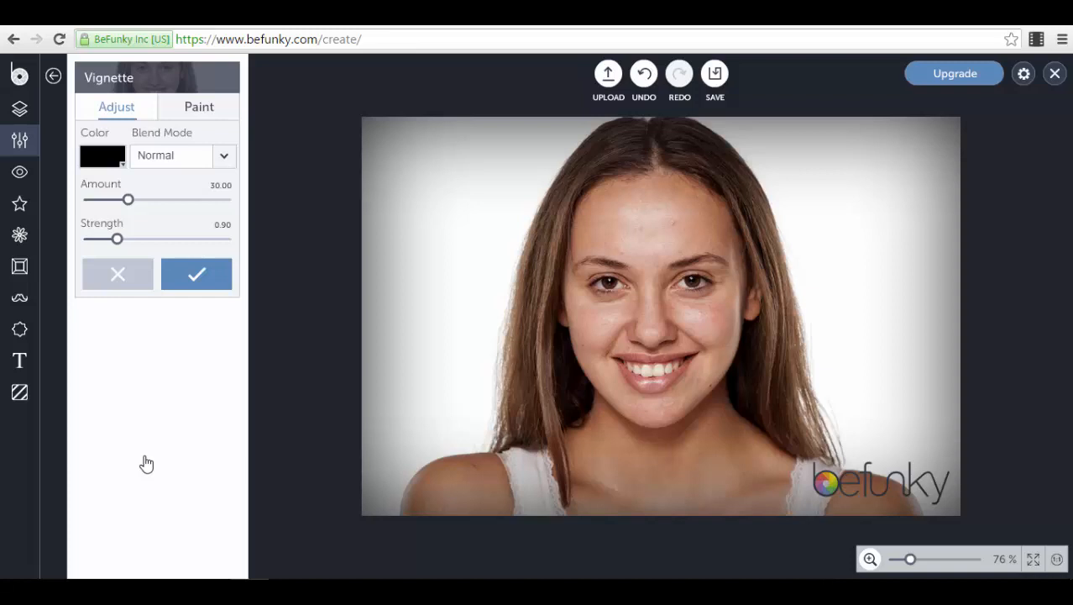
pyautogui.click(121, 274)
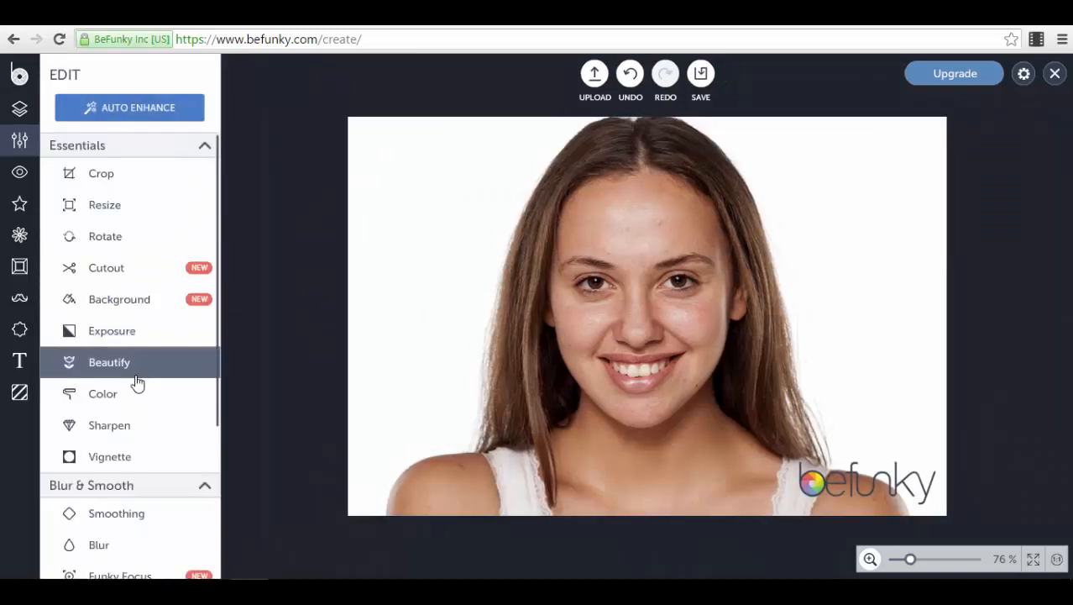
# - Try Smoothing the portrait with an amount of 83, and cancel it
pyautogui.scroll(-3, 138, 382)
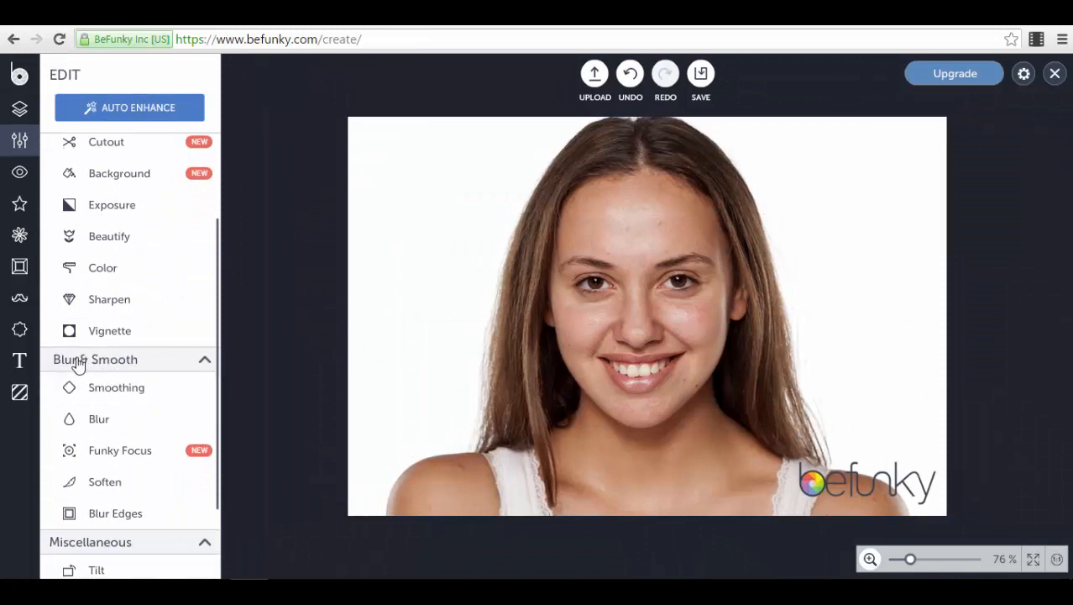
pyautogui.click(152, 393)
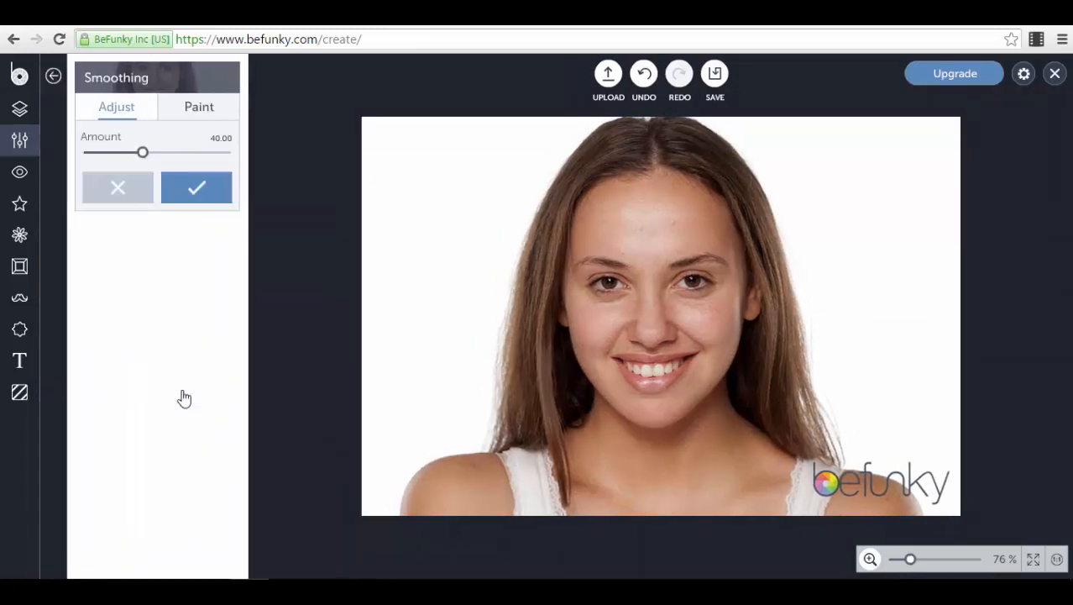
pyautogui.moveTo(147, 156); pyautogui.dragTo(212, 171)
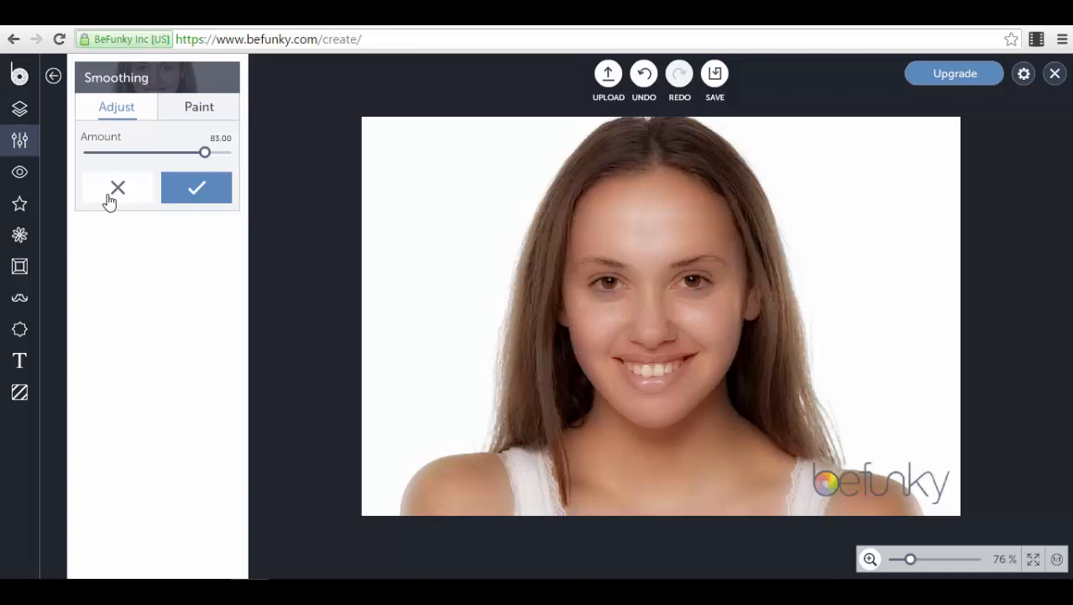
pyautogui.click(105, 198)
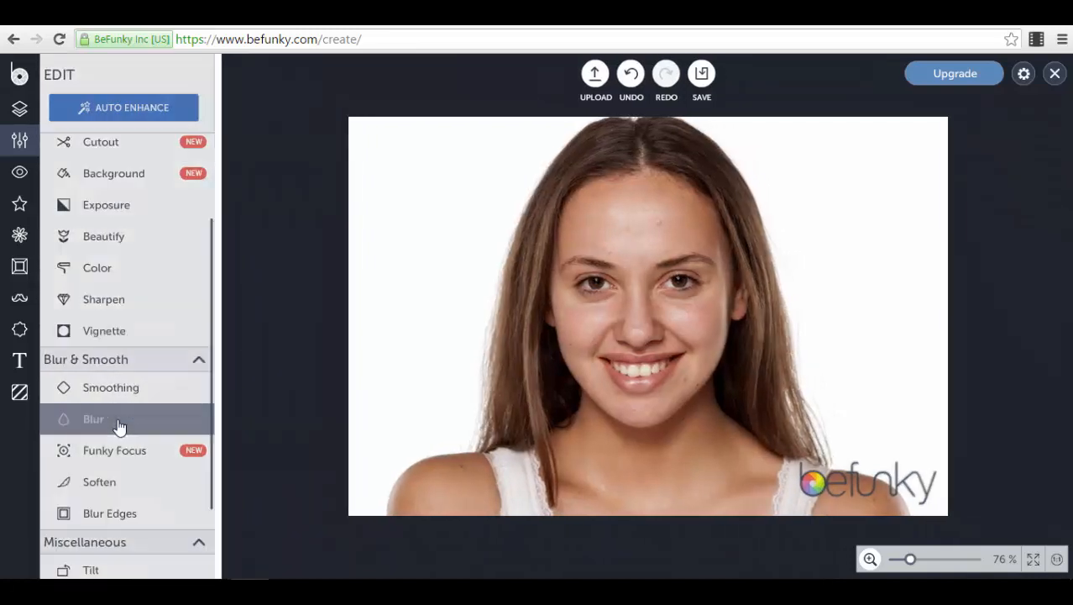
# - Try blurring the whole portrait with a Blur amount of 13, and cancel it
pyautogui.click(118, 420)
pyautogui.moveTo(101, 156); pyautogui.dragTo(146, 160)
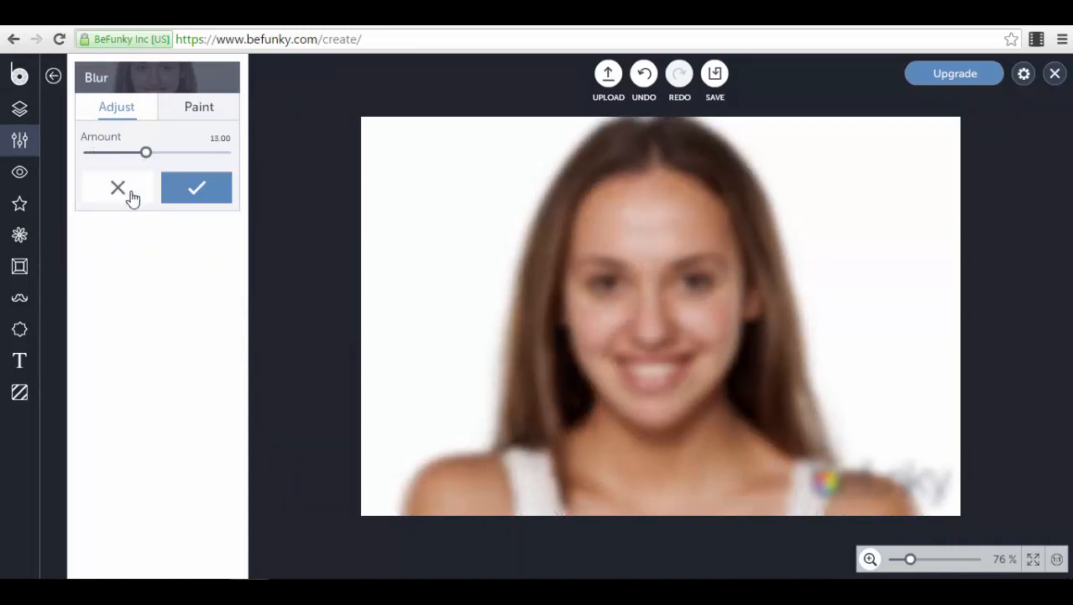
pyautogui.click(130, 194)
# - Try a radial Funky Focus with the focal region adjusted around the woman's face and a blur amount of 26, and cancel it
pyautogui.scroll(-2, 139, 412)
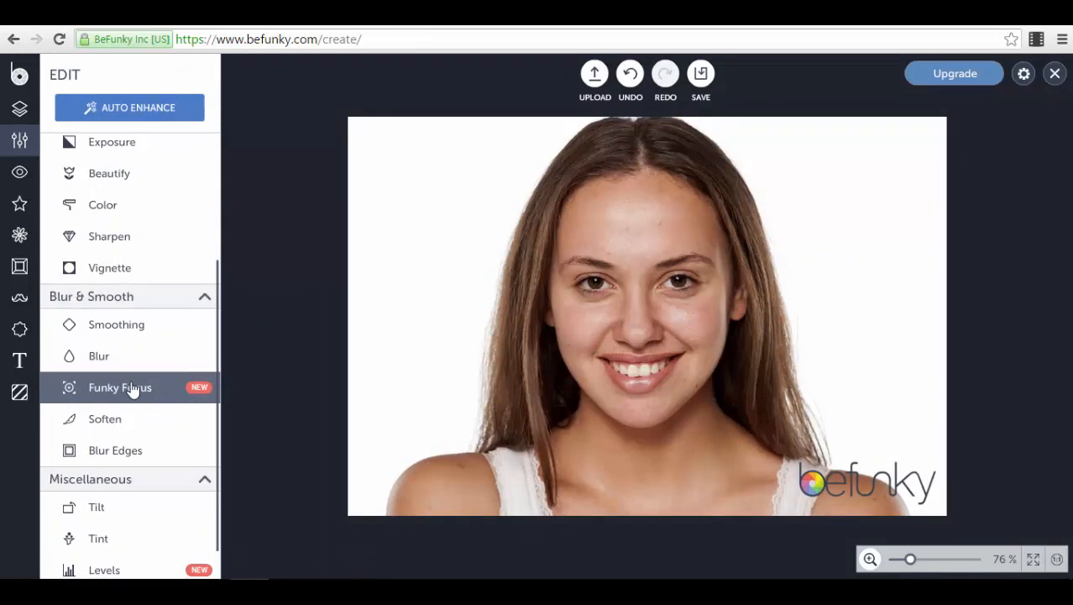
pyautogui.click(120, 387)
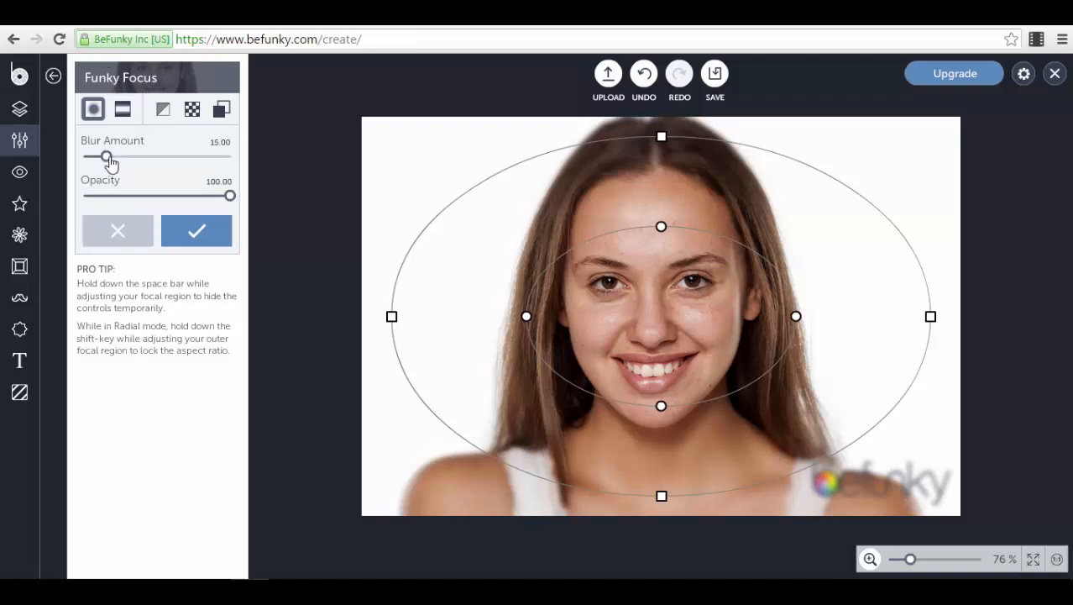
pyautogui.moveTo(107, 157); pyautogui.dragTo(135, 159)
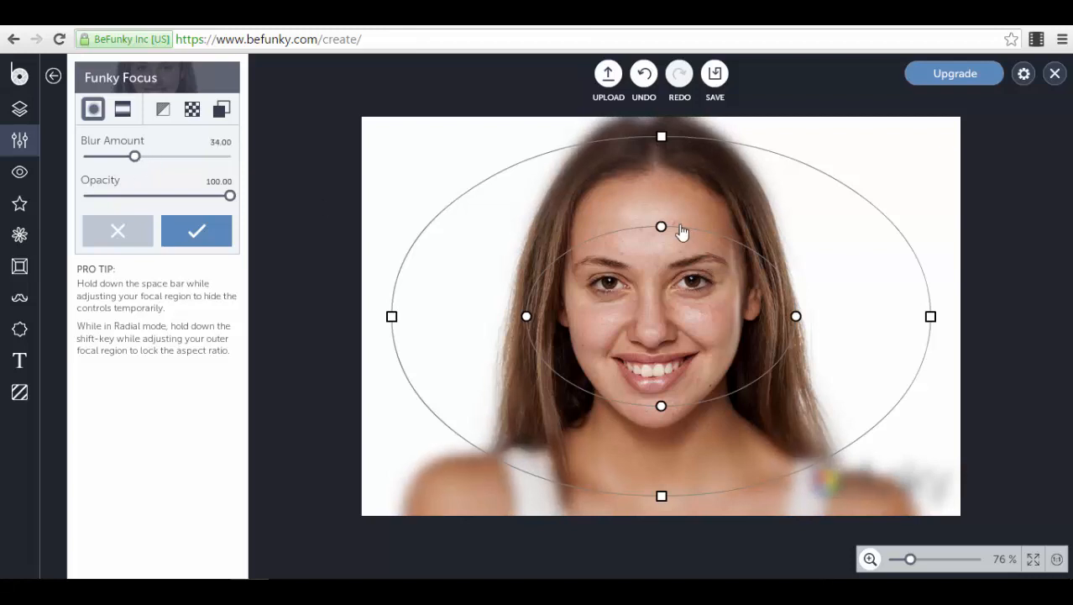
pyautogui.moveTo(661, 227); pyautogui.dragTo(616, 214)
pyautogui.moveTo(655, 260); pyautogui.dragTo(660, 235)
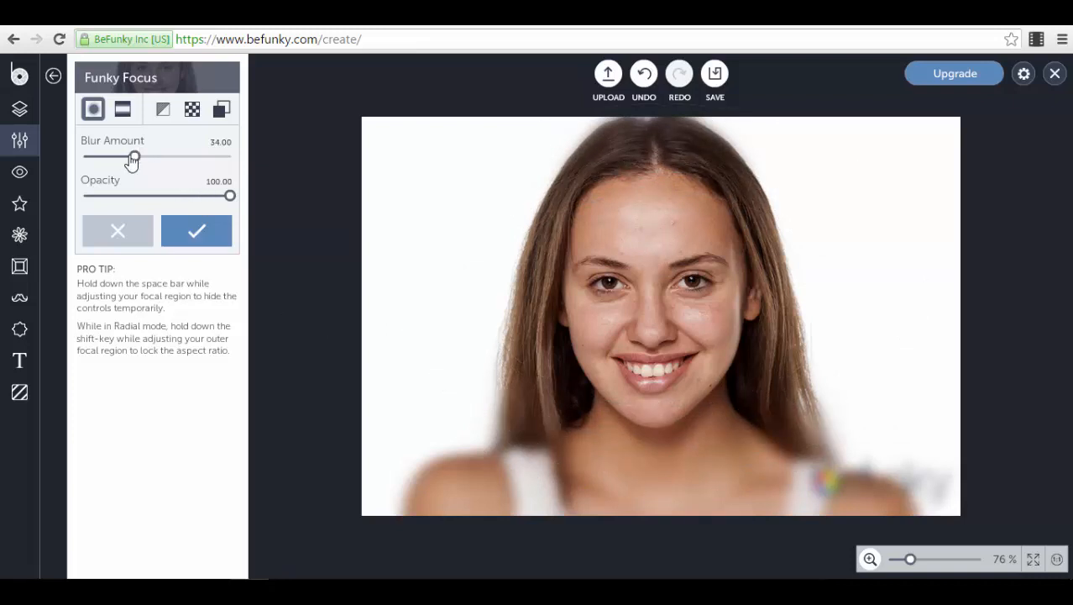
pyautogui.moveTo(134, 157); pyautogui.dragTo(122, 160)
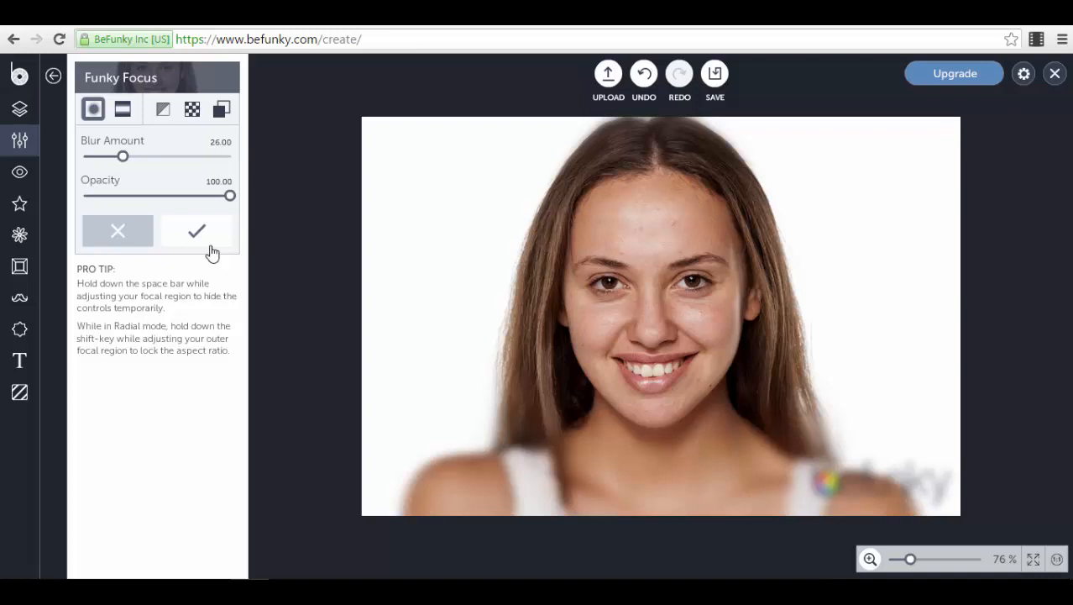
pyautogui.click(127, 238)
# - Try the Wrinkles touch-up tool with its strength set to 52, and cancel it
pyautogui.scroll(-1, 137, 365)
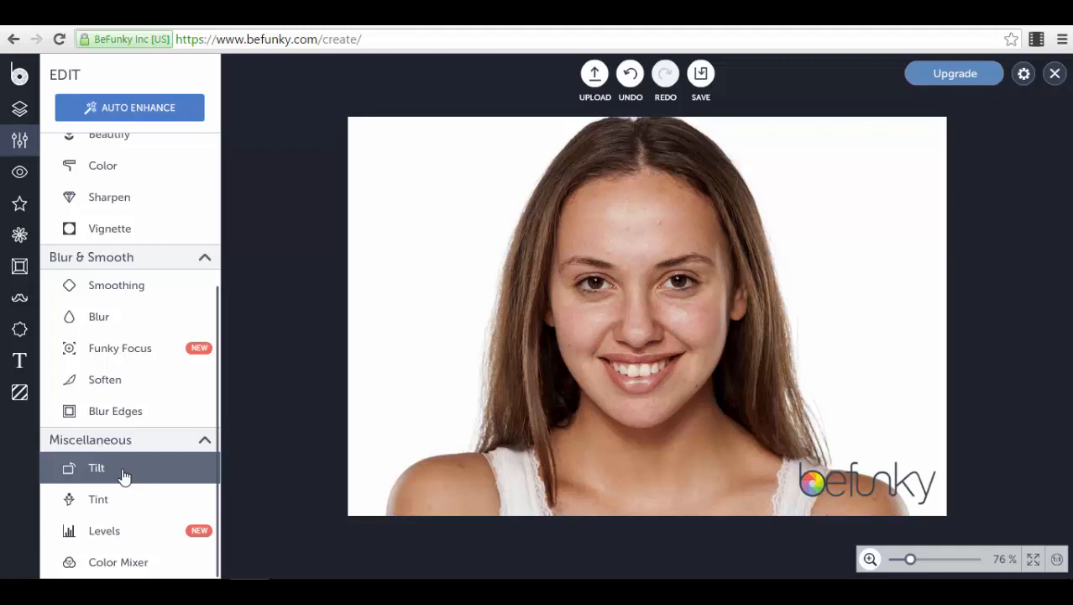
pyautogui.click(20, 177)
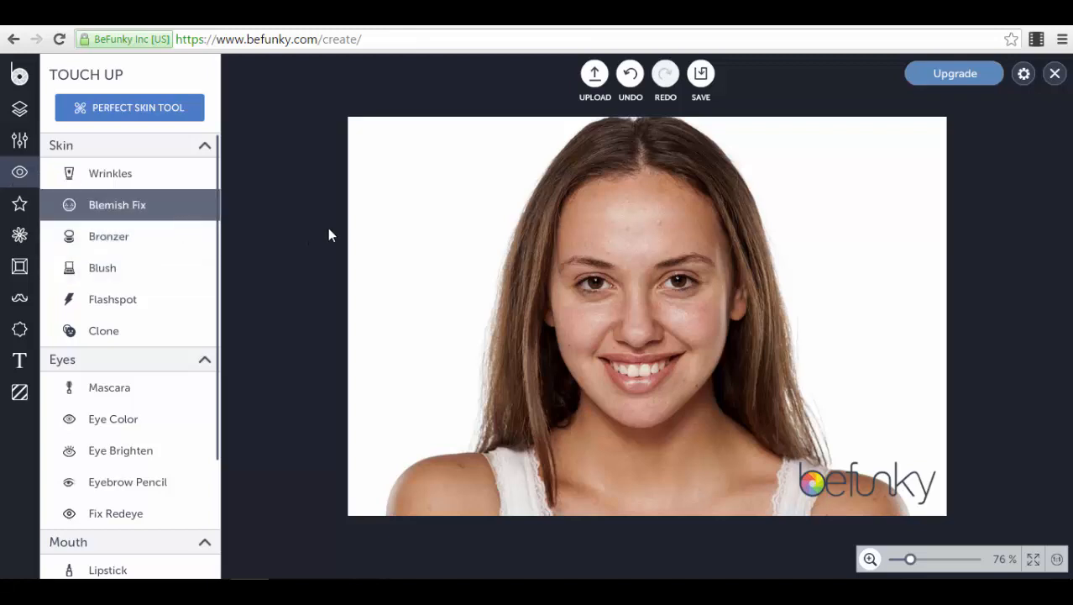
pyautogui.click(144, 172)
pyautogui.moveTo(158, 155)
pyautogui.mouseDown()
pyautogui.moveTo(214, 157)
pyautogui.moveTo(161, 158)
pyautogui.mouseUp()
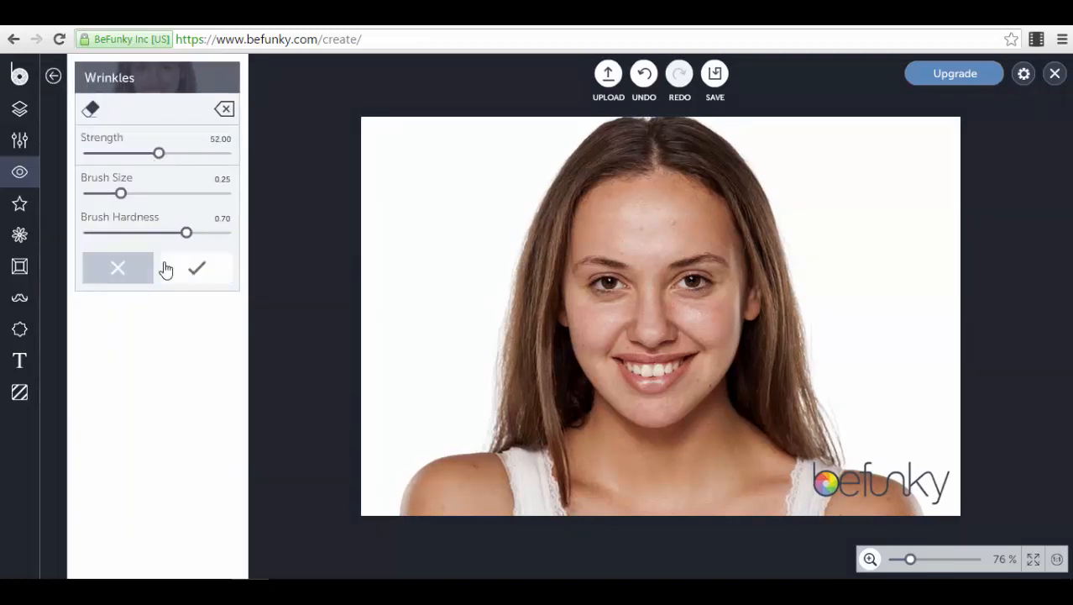
pyautogui.click(127, 267)
# - Try the Blemish Fix brush settings with size 0.20 and hardness 0.36, and cancel the tool
pyautogui.click(167, 215)
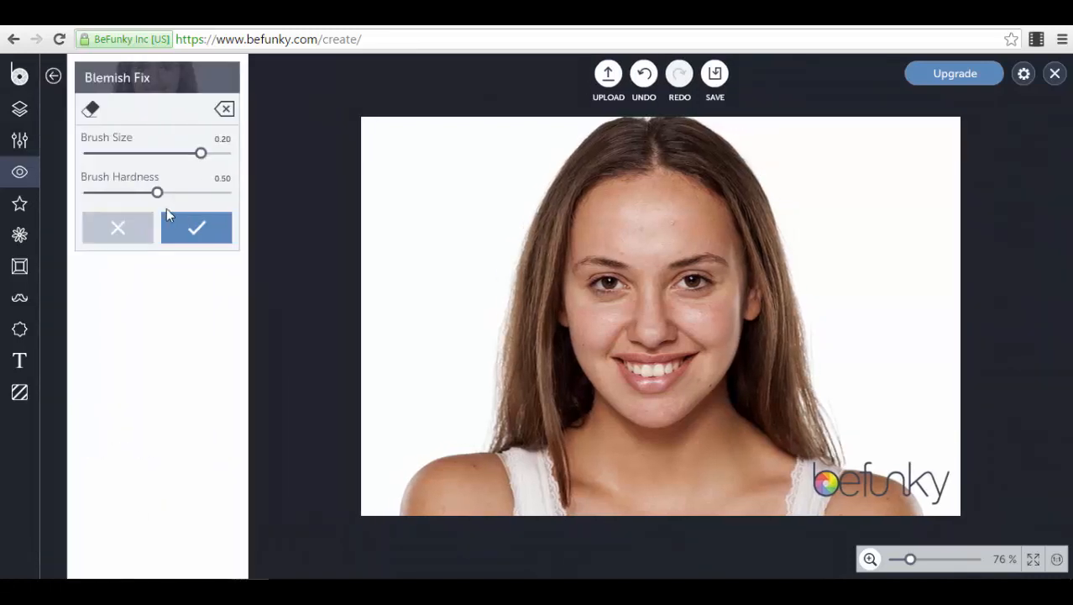
pyautogui.moveTo(200, 153)
pyautogui.mouseDown()
pyautogui.moveTo(134, 156)
pyautogui.moveTo(202, 160)
pyautogui.mouseUp()
pyautogui.moveTo(158, 195)
pyautogui.mouseDown()
pyautogui.moveTo(197, 201)
pyautogui.moveTo(132, 204)
pyautogui.mouseUp()
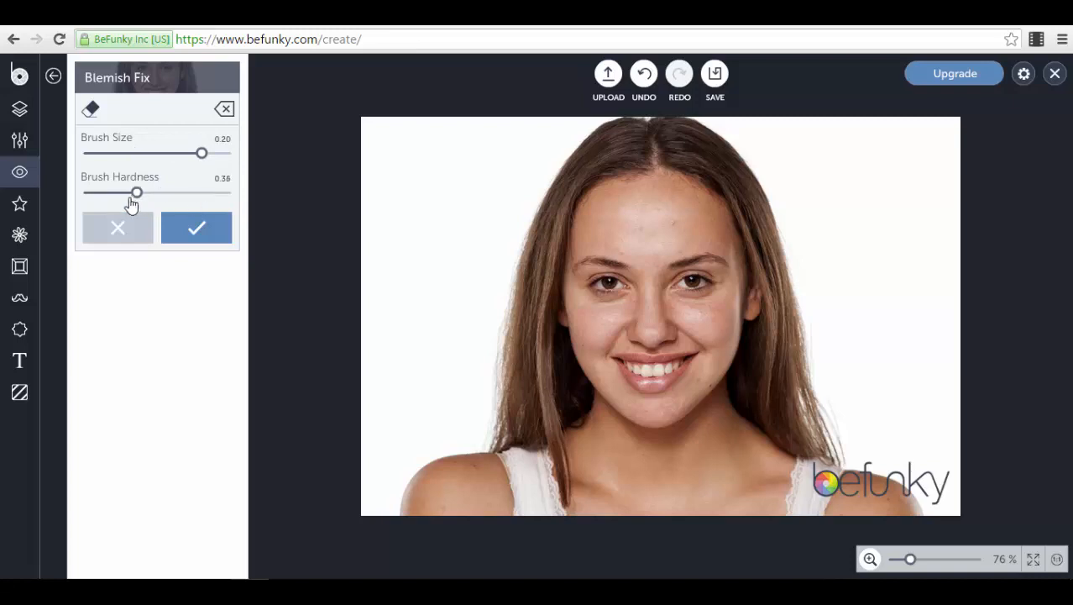
pyautogui.click(117, 229)
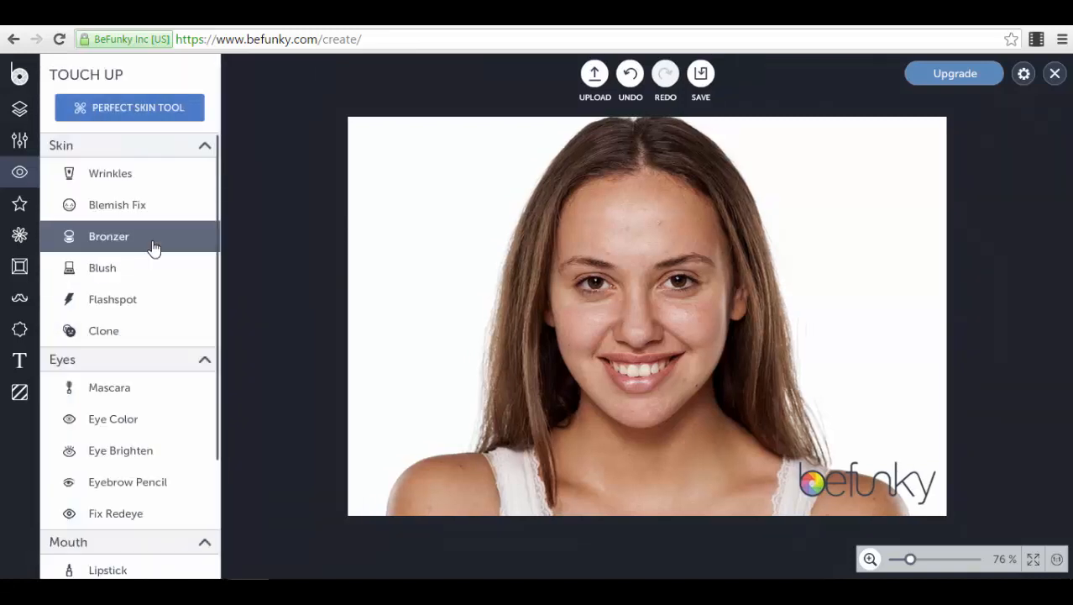
# - Try the Bronzer on the woman's forehead with the darkest brown, strength 1.00 and adjusted brush settings, and cancel it
pyautogui.click(154, 247)
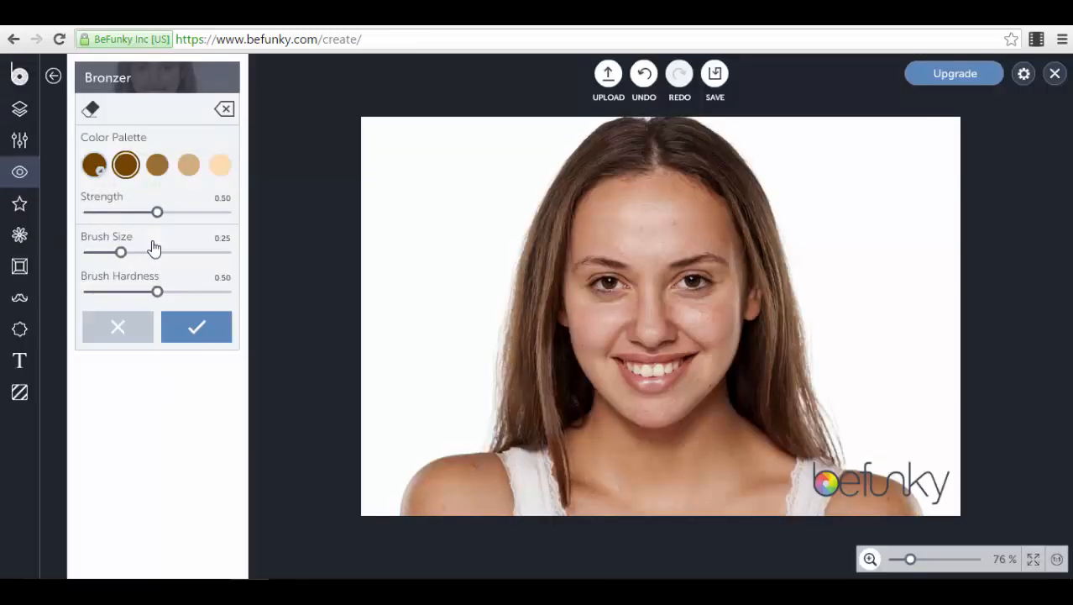
pyautogui.click(126, 171)
pyautogui.moveTo(600, 204)
pyautogui.mouseDown()
pyautogui.moveTo(653, 210)
pyautogui.moveTo(623, 228)
pyautogui.moveTo(560, 232)
pyautogui.moveTo(639, 211)
pyautogui.moveTo(651, 193)
pyautogui.moveTo(660, 193)
pyautogui.moveTo(599, 219)
pyautogui.moveTo(686, 205)
pyautogui.moveTo(634, 196)
pyautogui.moveTo(679, 193)
pyautogui.moveTo(609, 209)
pyautogui.moveTo(637, 244)
pyautogui.moveTo(606, 235)
pyautogui.moveTo(687, 209)
pyautogui.moveTo(689, 195)
pyautogui.moveTo(720, 235)
pyautogui.moveTo(680, 230)
pyautogui.moveTo(621, 198)
pyautogui.moveTo(582, 213)
pyautogui.moveTo(648, 250)
pyautogui.moveTo(713, 245)
pyautogui.moveTo(608, 235)
pyautogui.moveTo(591, 244)
pyautogui.moveTo(718, 244)
pyautogui.mouseUp()
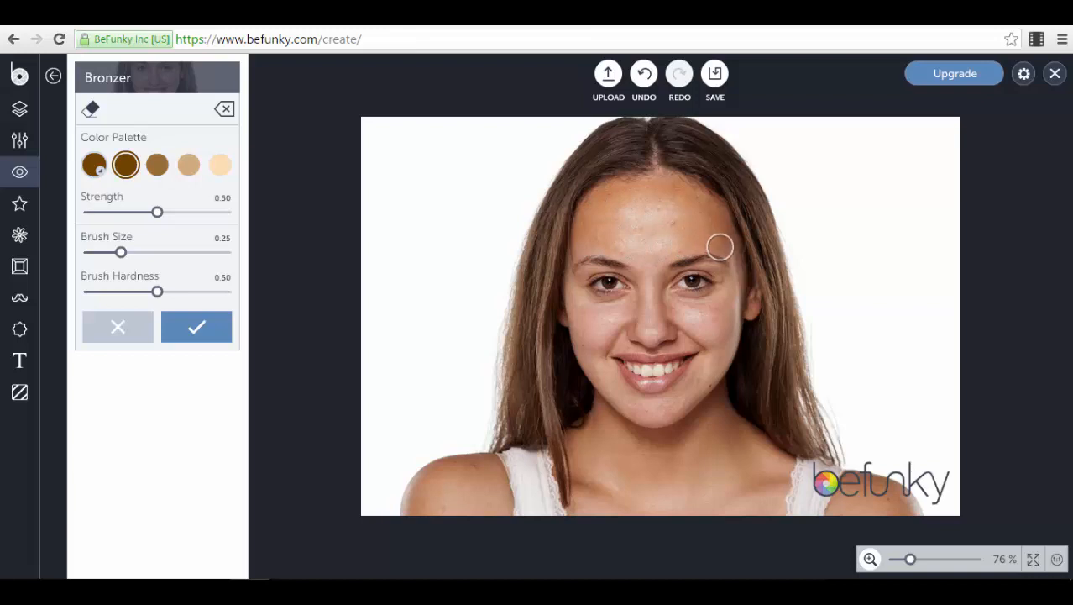
pyautogui.moveTo(157, 214); pyautogui.dragTo(246, 227)
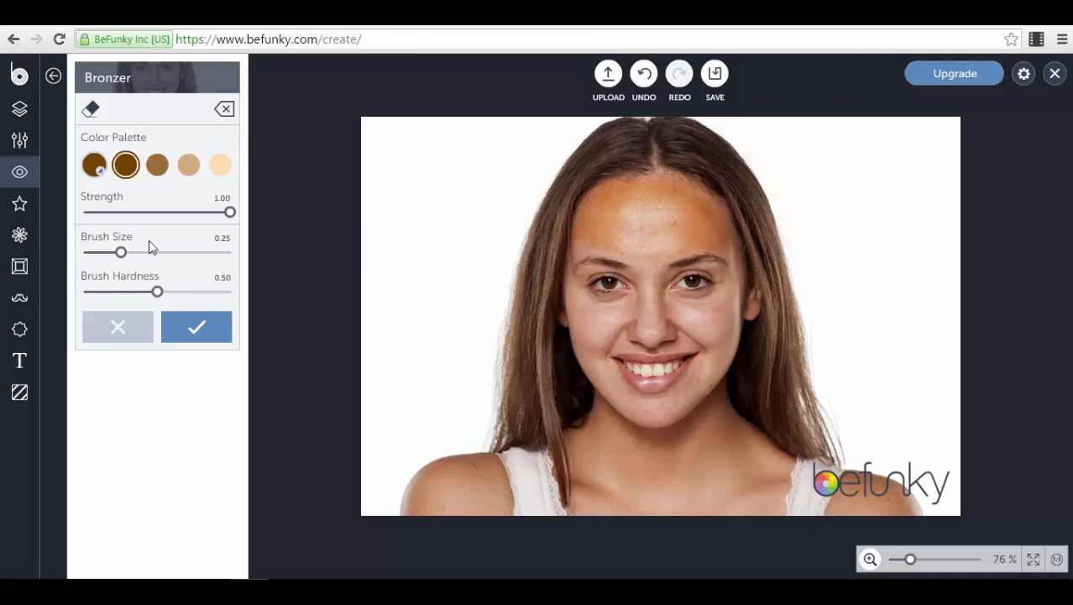
pyautogui.moveTo(122, 254)
pyautogui.mouseDown()
pyautogui.moveTo(174, 254)
pyautogui.moveTo(134, 253)
pyautogui.mouseUp()
pyautogui.moveTo(166, 294); pyautogui.dragTo(156, 296)
pyautogui.click(131, 332)
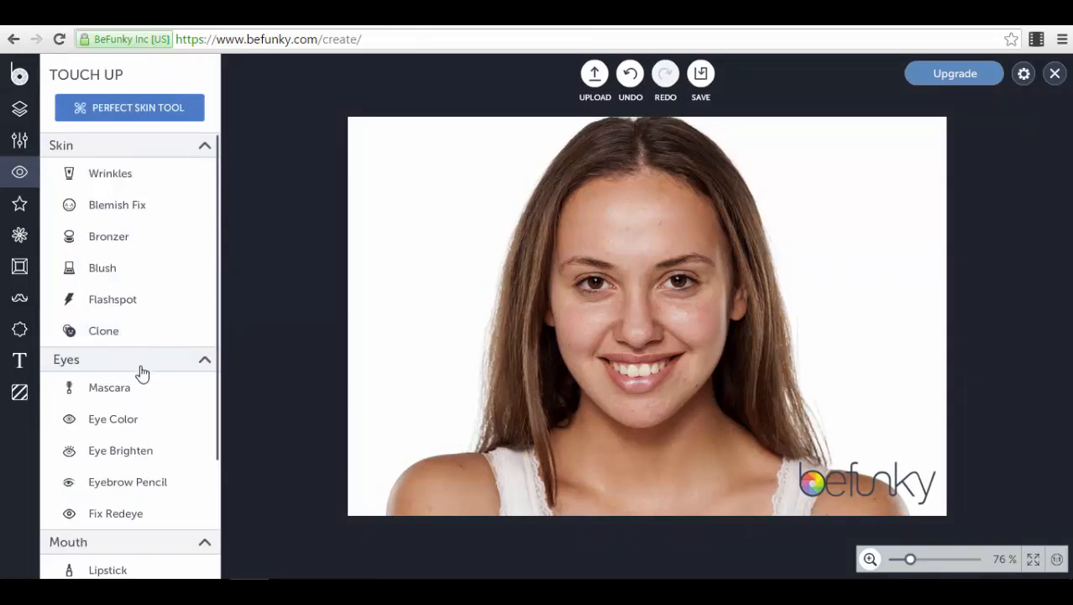
# - Look at the Flashspot tool's settings, cancel it, and look through the remaining skin, eye, mouth and miscellaneous touch-up tools
pyautogui.click(126, 299)
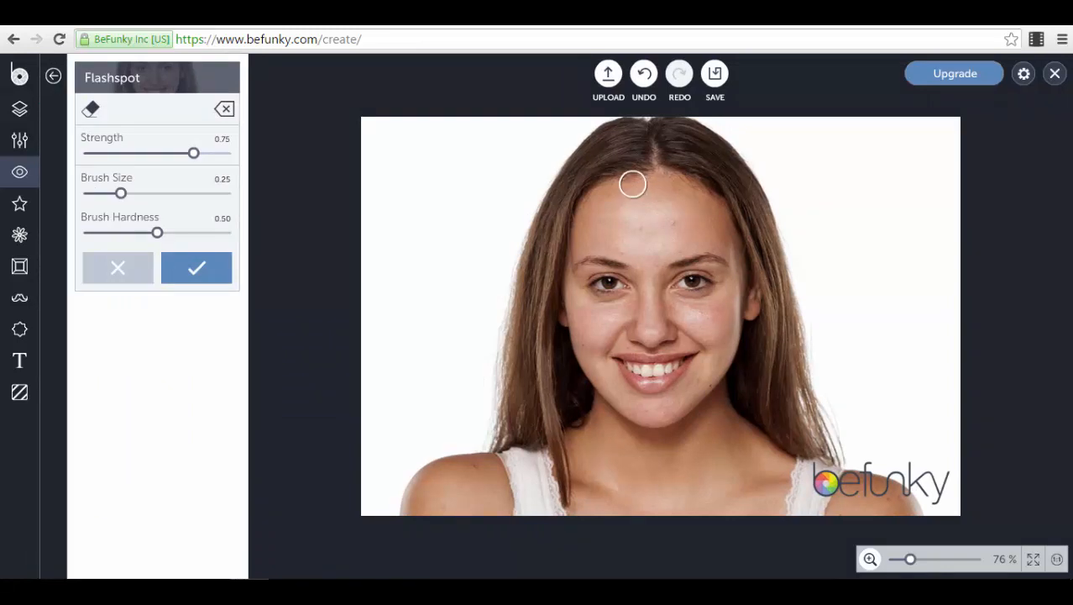
pyautogui.click(148, 268)
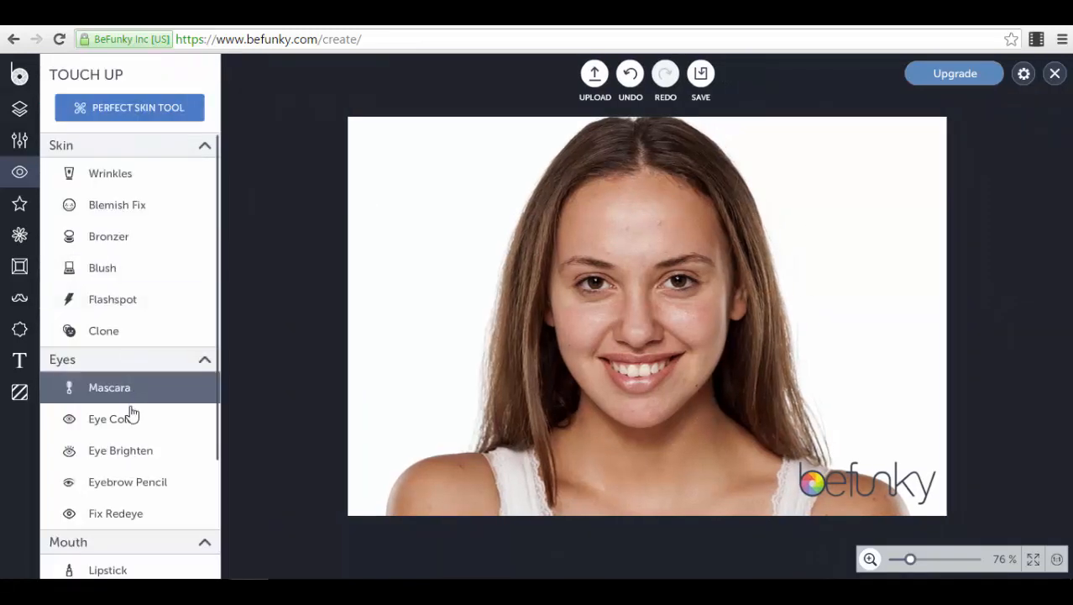
pyautogui.scroll(-3, 130, 416)
pyautogui.scroll(3, 144, 218)
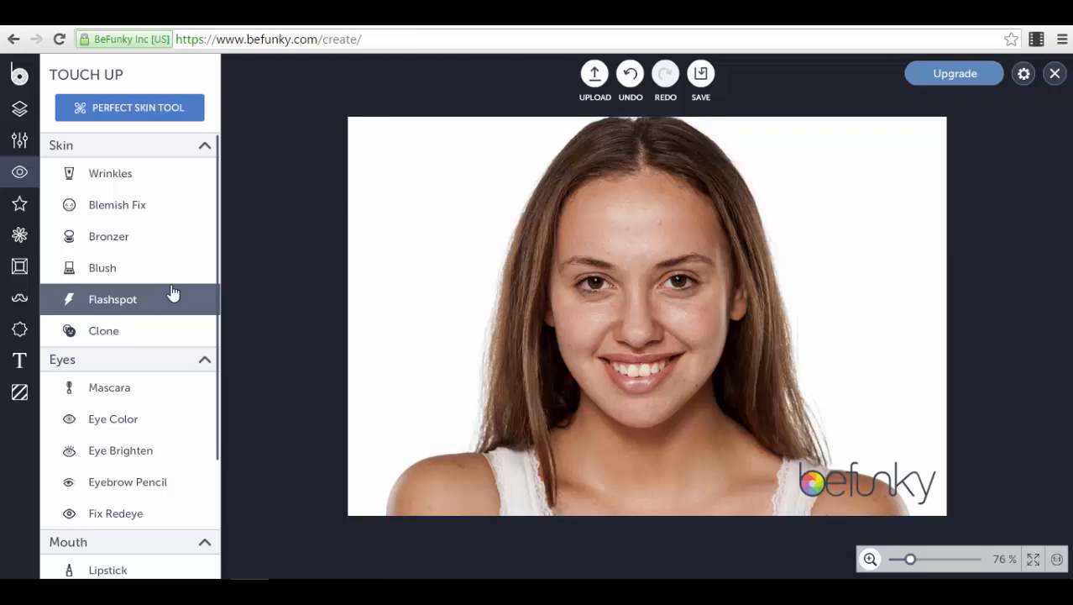
pyautogui.scroll(-3, 132, 312)
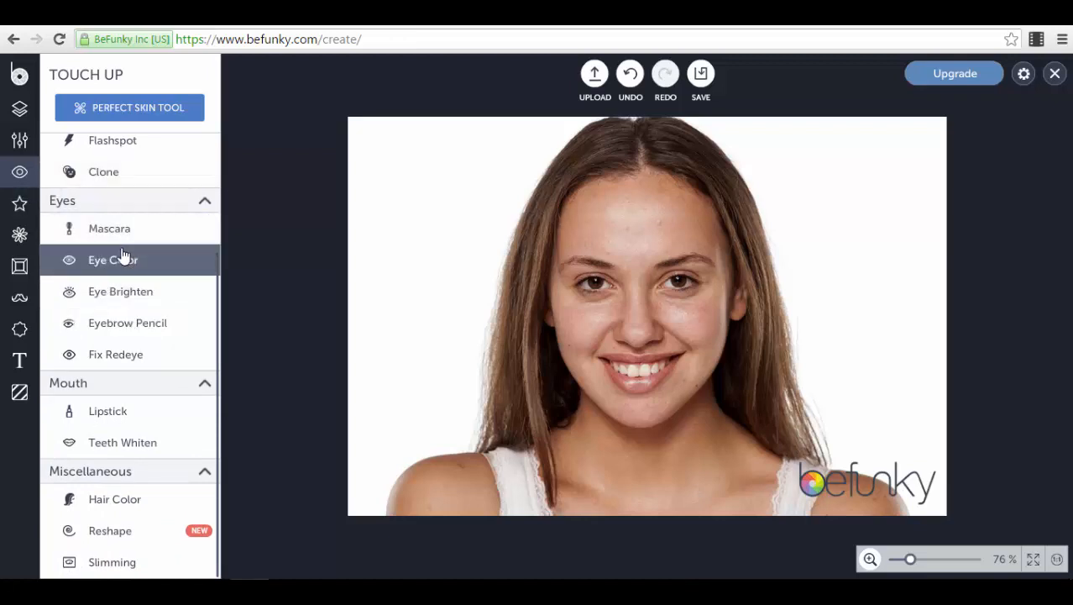
# - Try the featured Chromatic 2 and Tin Type 3 effects on the portrait and leave without applying them
pyautogui.click(21, 205)
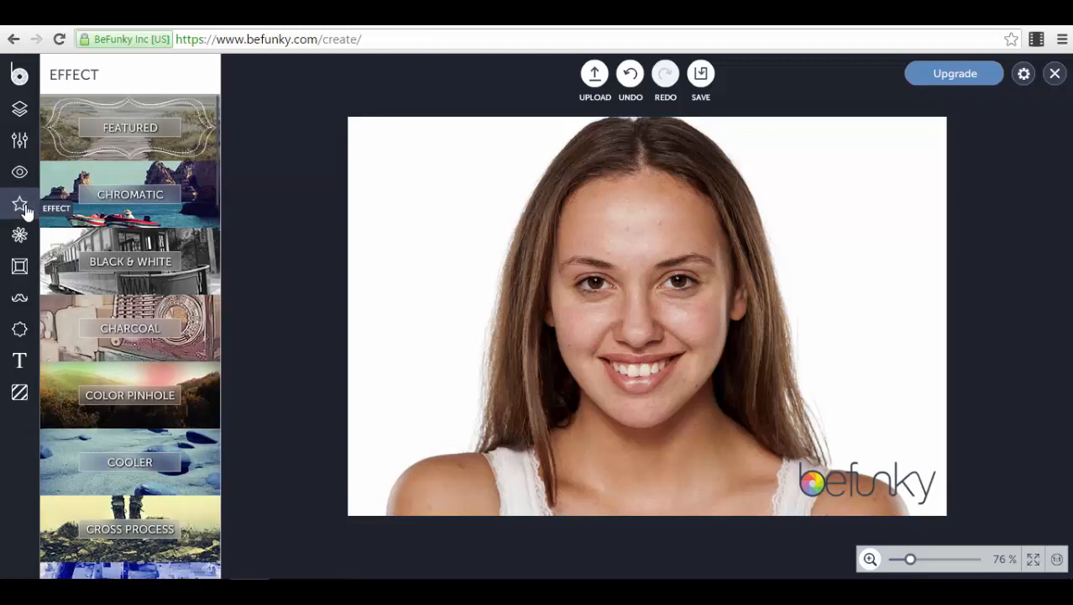
pyautogui.click(194, 143)
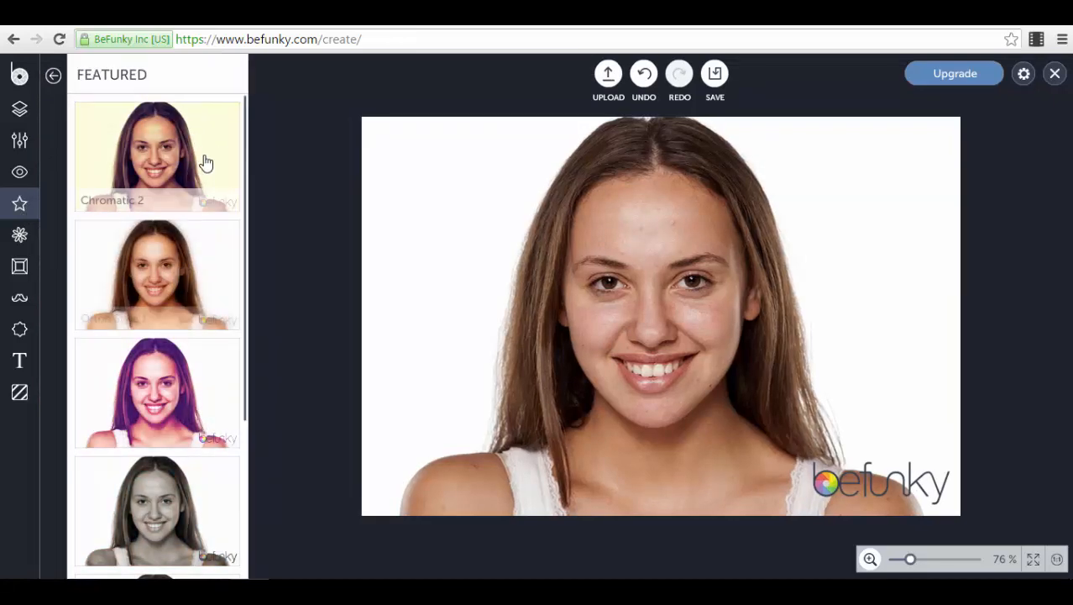
pyautogui.click(193, 149)
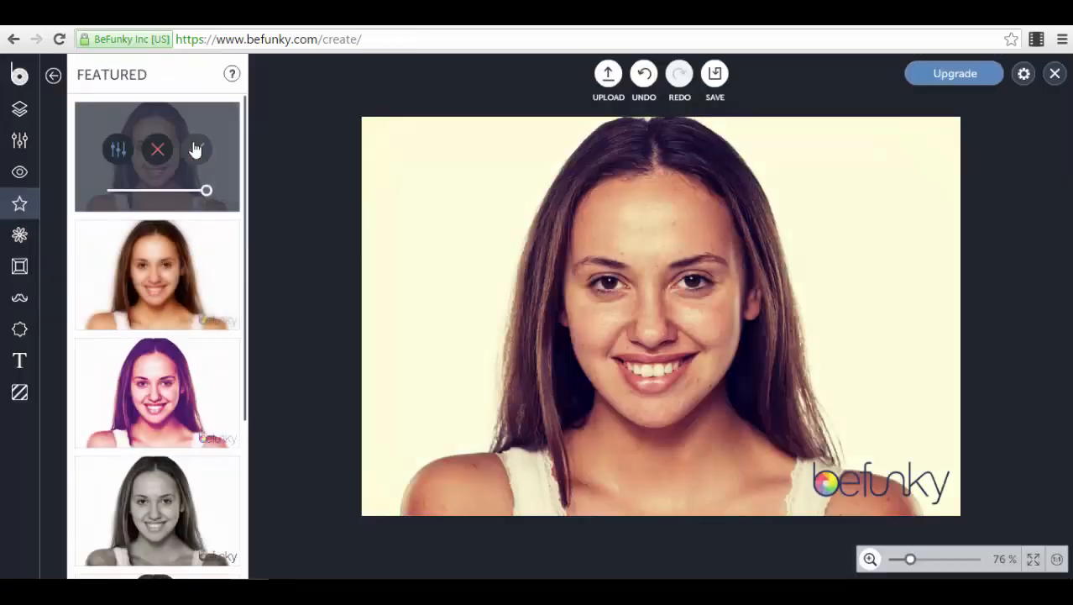
pyautogui.scroll(-5, 196, 177)
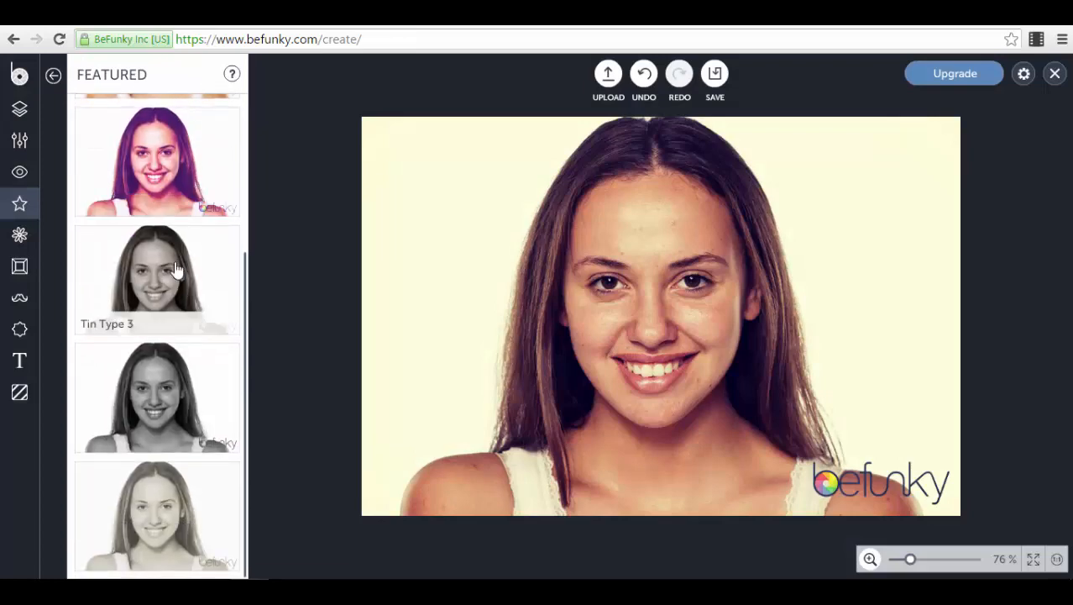
pyautogui.click(175, 267)
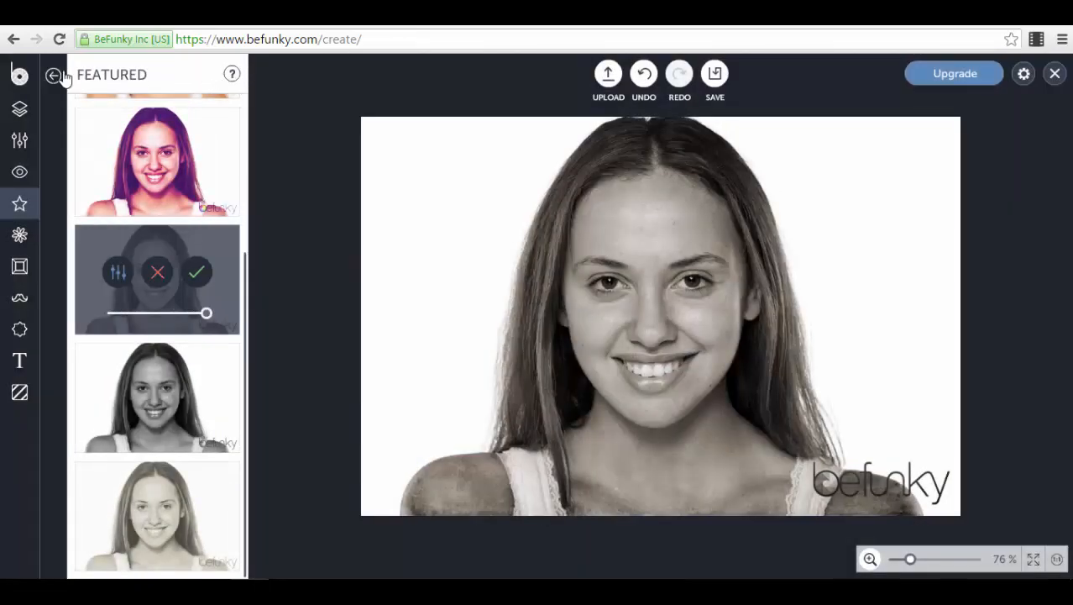
pyautogui.click(53, 77)
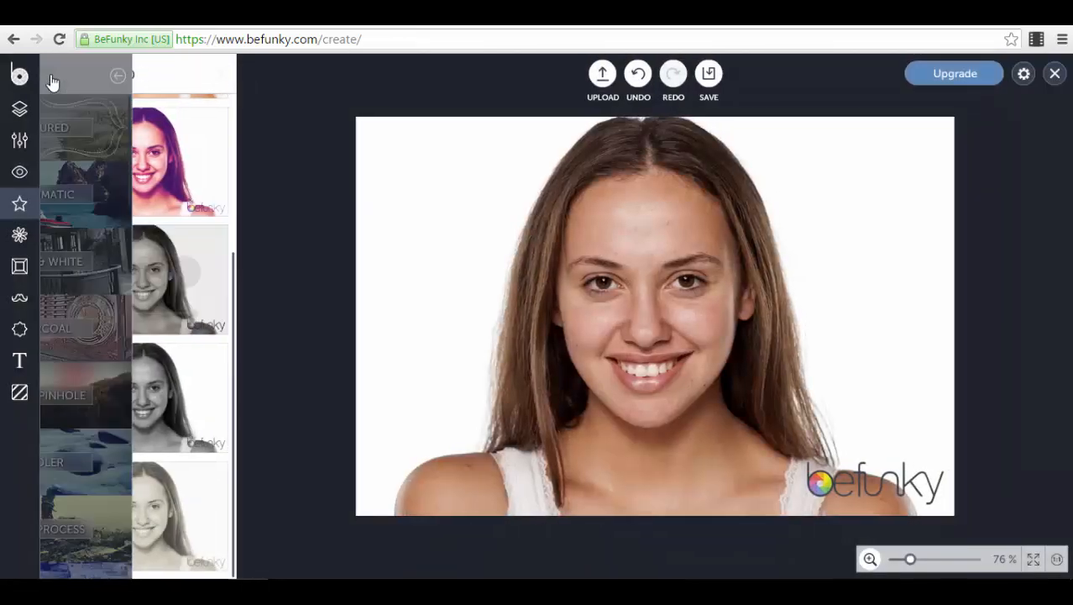
# - Examine the effect previews in the Featured, Chromatic and Black & White categories
pyautogui.click(109, 135)
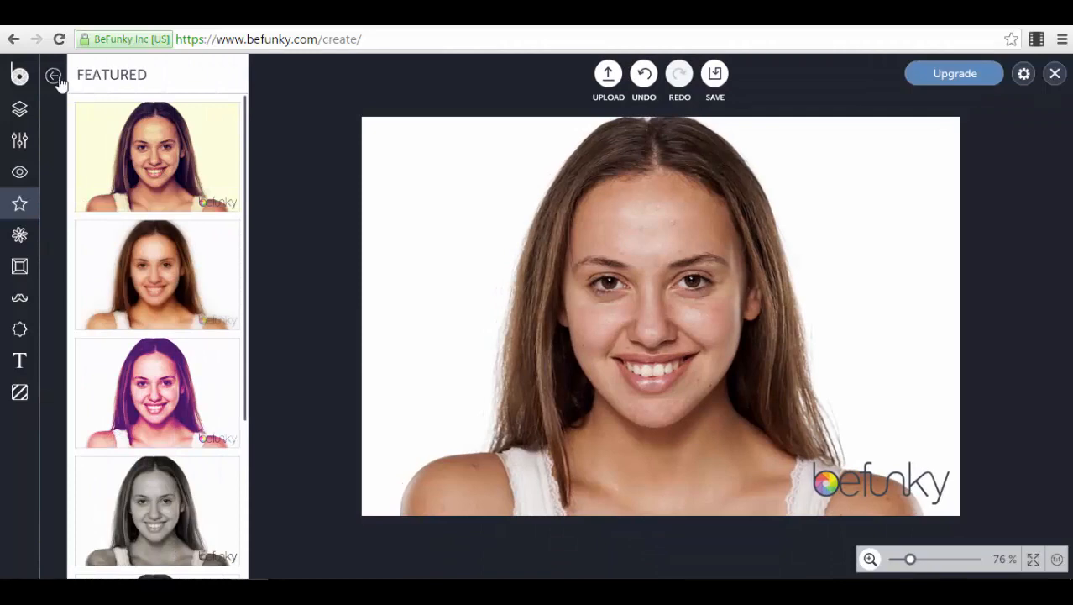
pyautogui.click(53, 76)
pyautogui.click(155, 200)
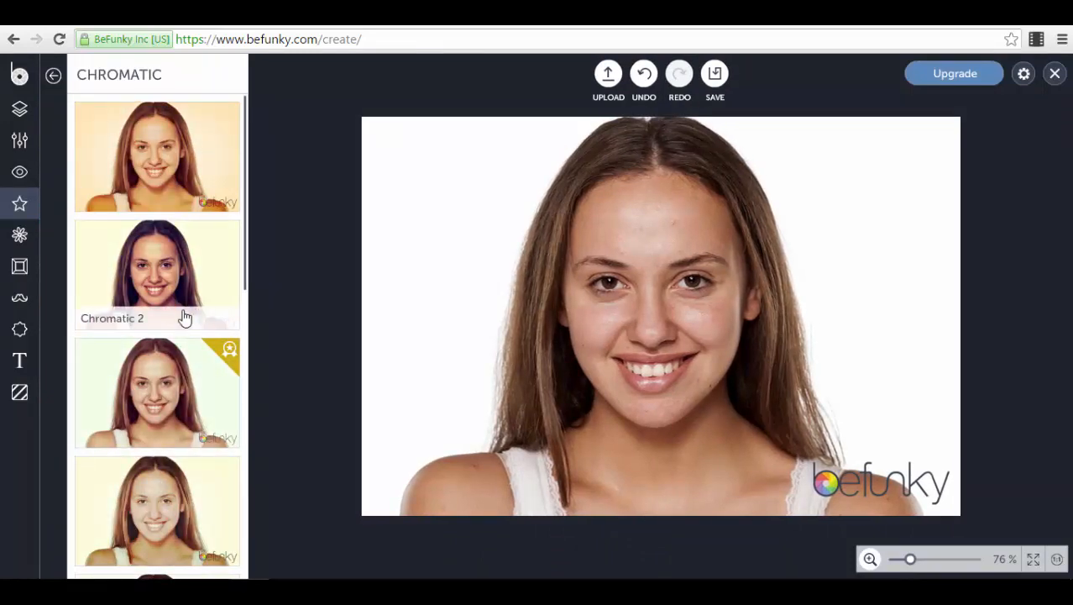
pyautogui.scroll(-7, 185, 318)
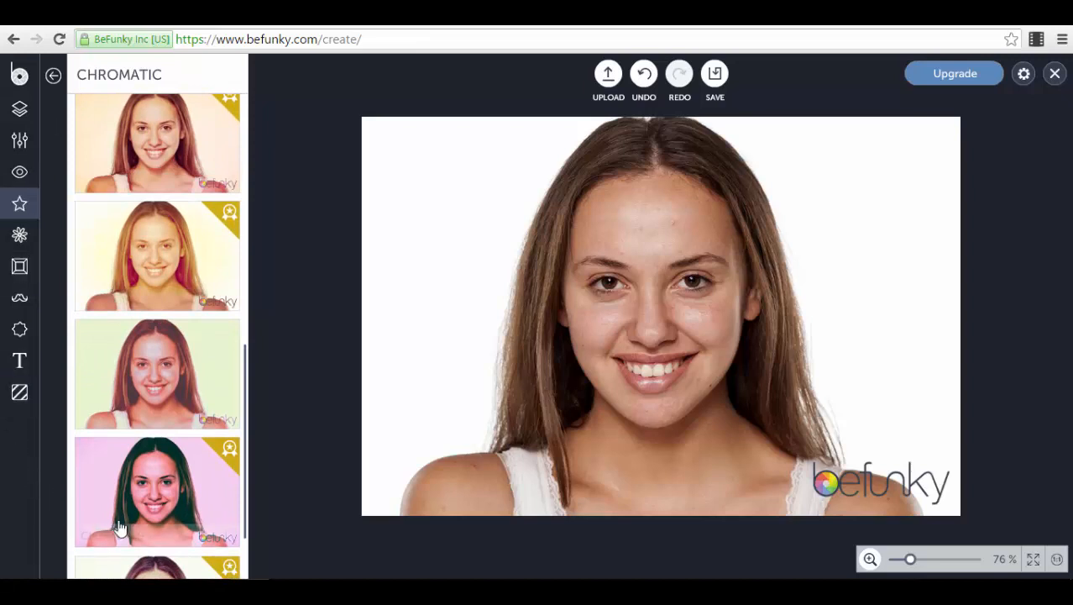
pyautogui.scroll(-1, 96, 126)
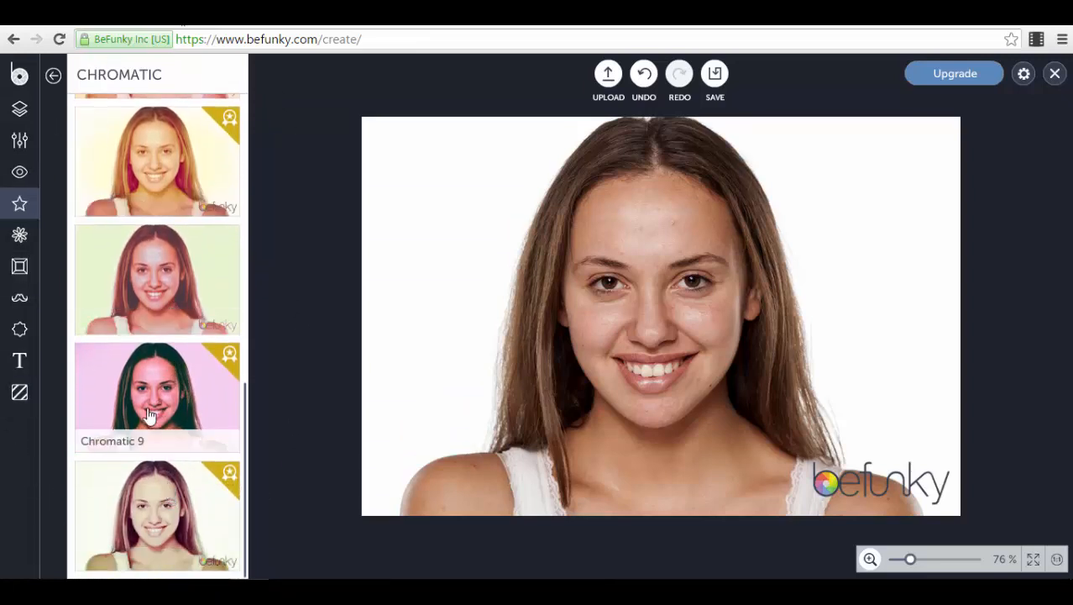
pyautogui.click(53, 75)
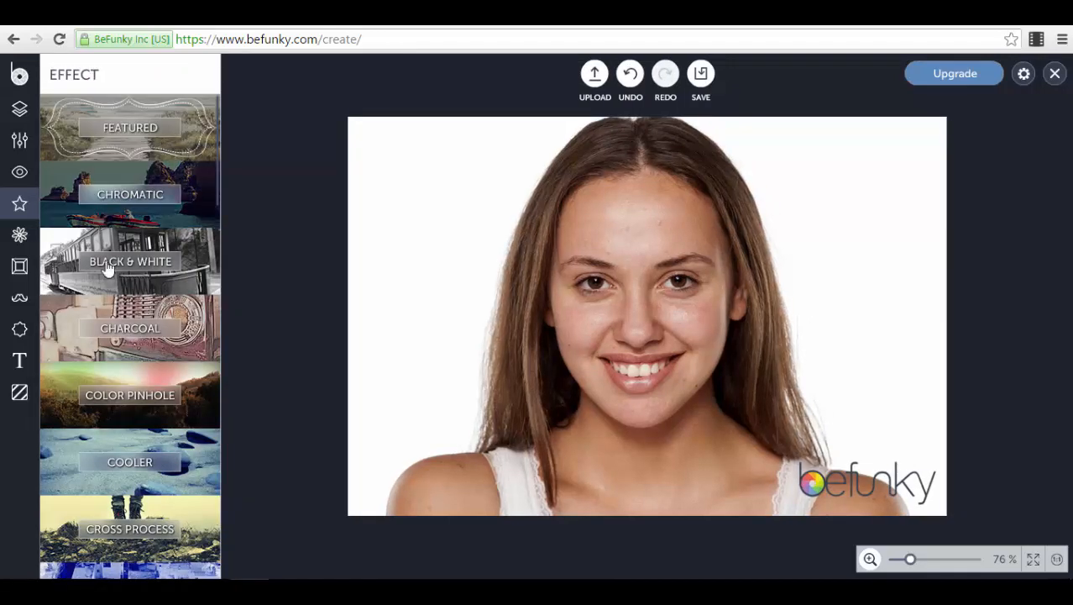
pyautogui.click(199, 249)
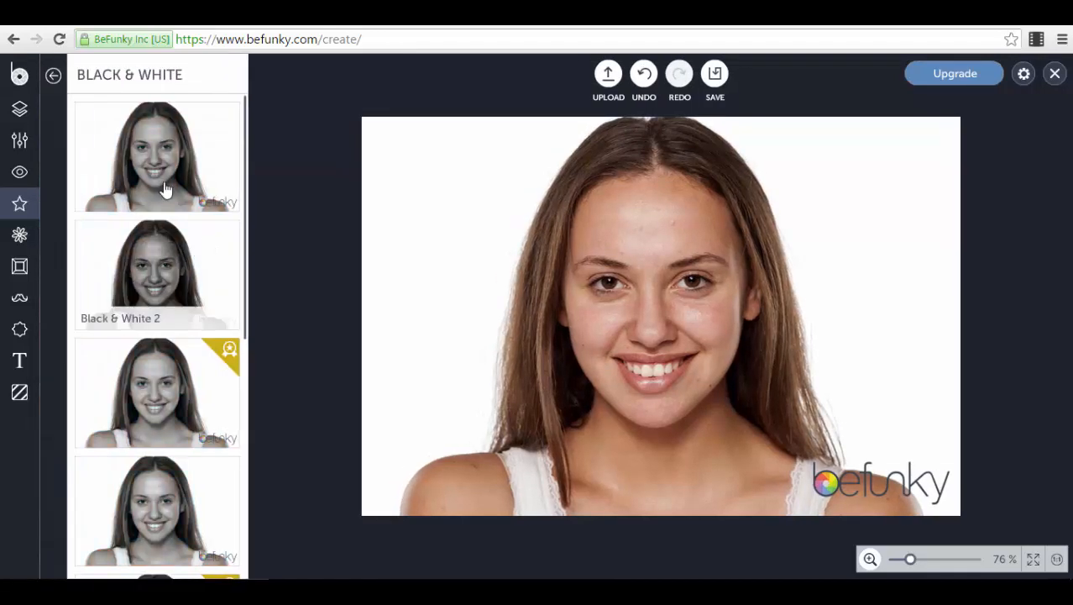
pyautogui.click(52, 75)
# - Examine the Grunge and Holga Art effect previews, the remaining effect categories, and the Artsy filter categories
pyautogui.scroll(-3, 151, 302)
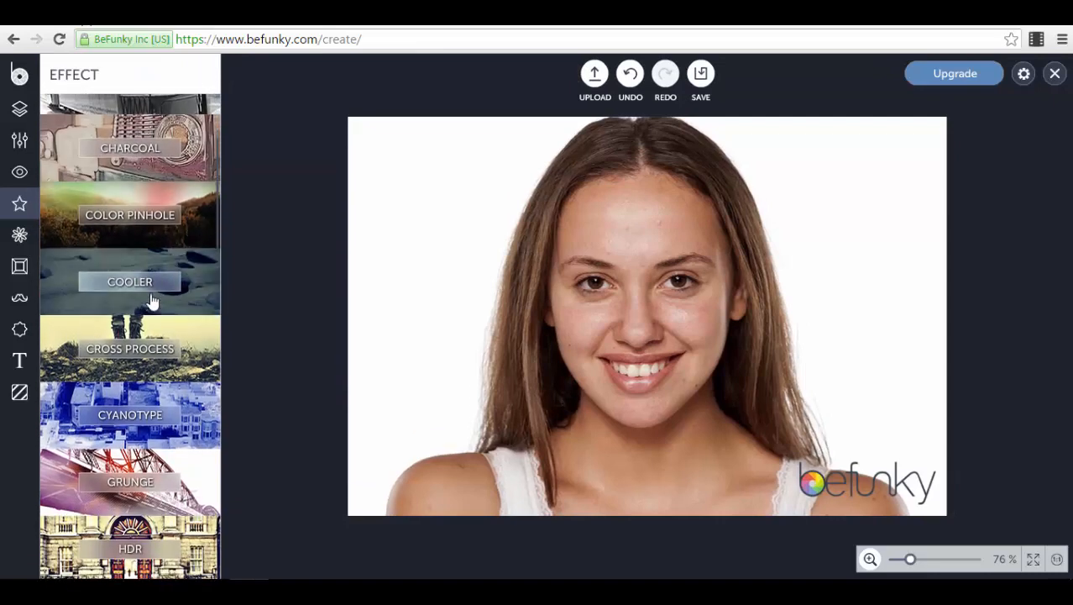
pyautogui.scroll(-5, 191, 375)
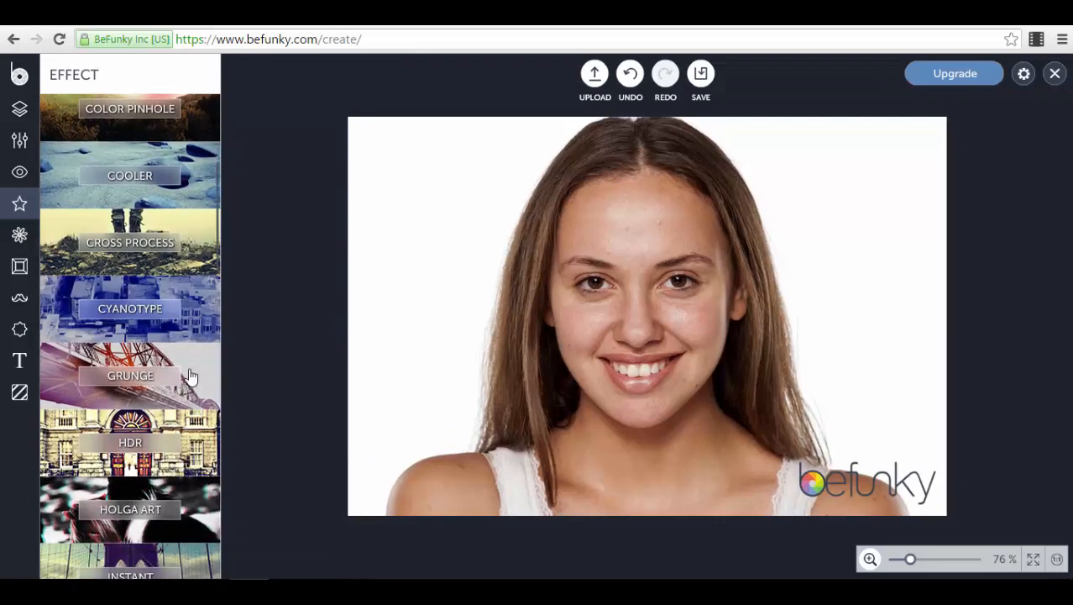
pyautogui.click(189, 360)
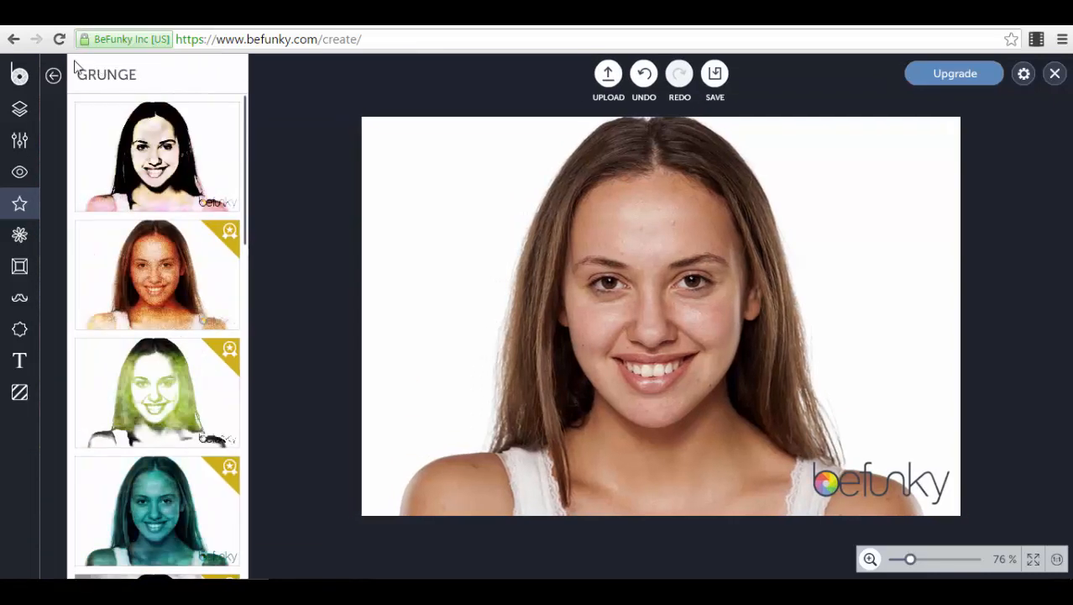
pyautogui.click(52, 75)
pyautogui.scroll(-2, 159, 349)
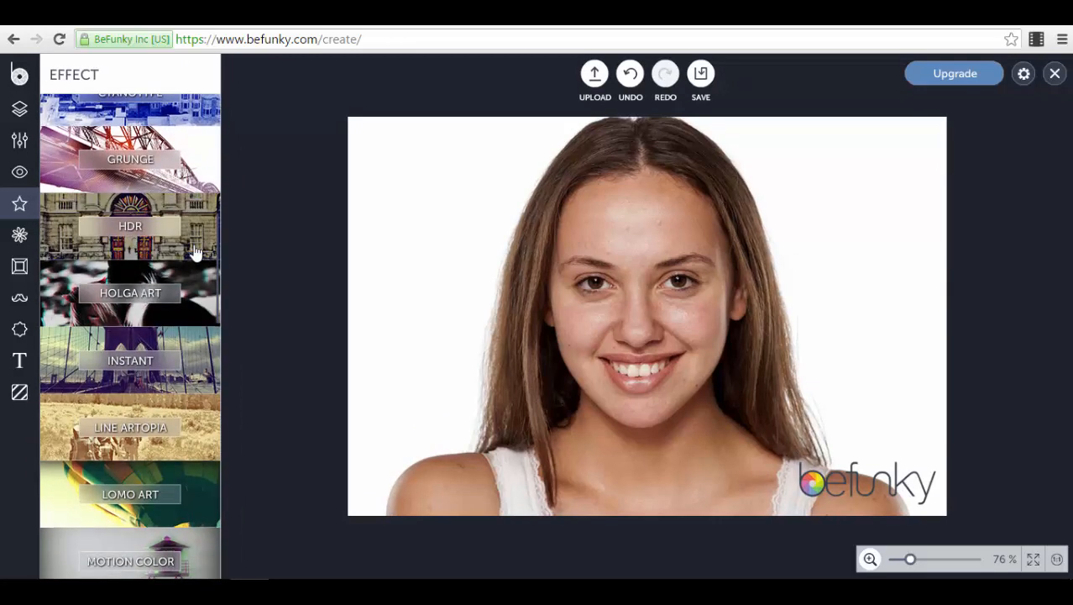
pyautogui.click(202, 291)
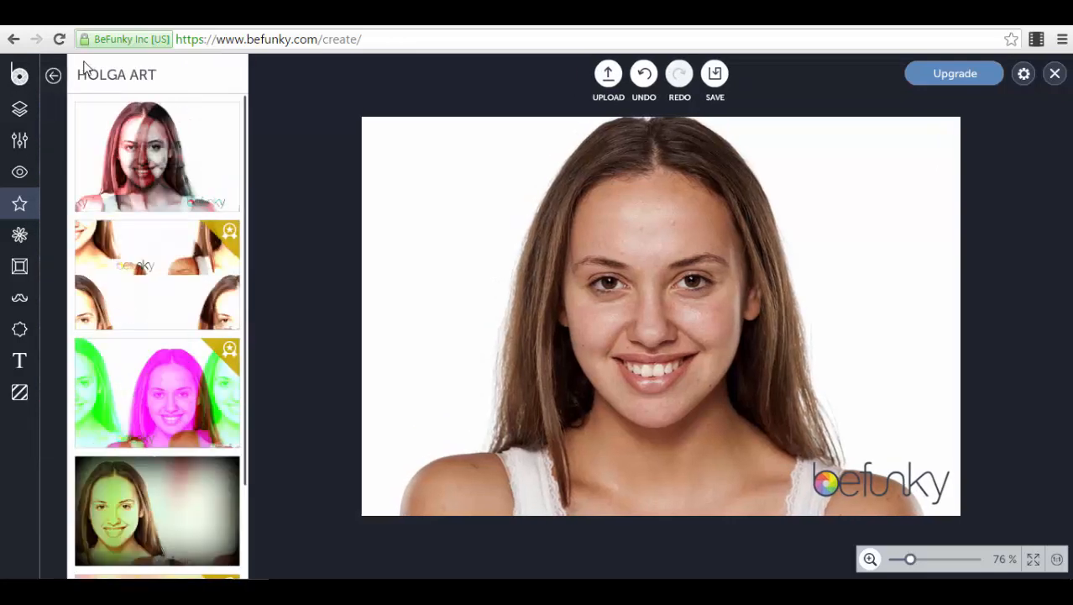
pyautogui.scroll(-2, 132, 215)
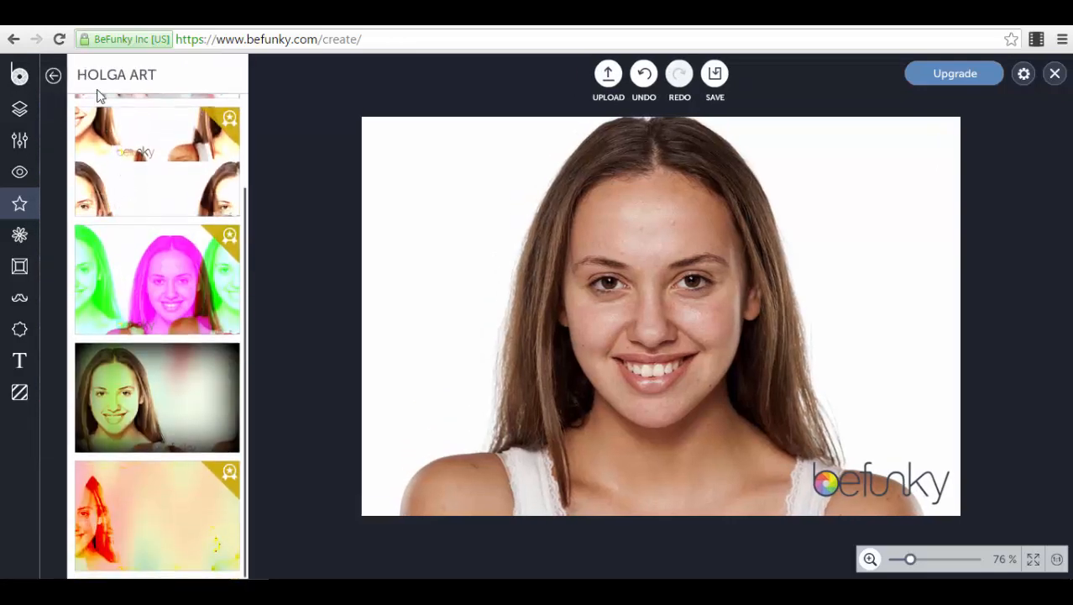
pyautogui.click(53, 76)
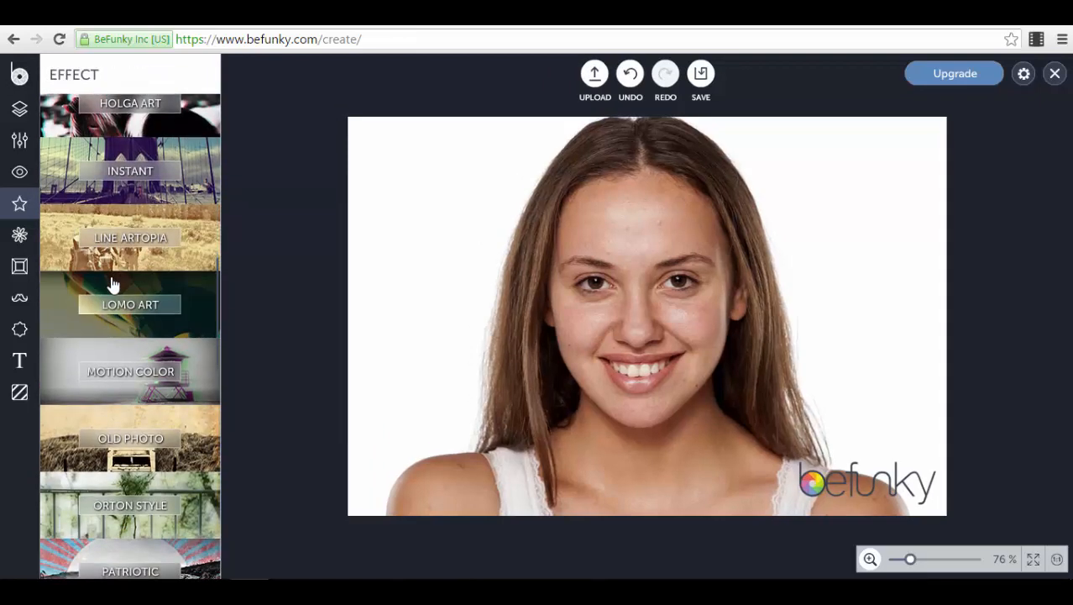
pyautogui.click(20, 234)
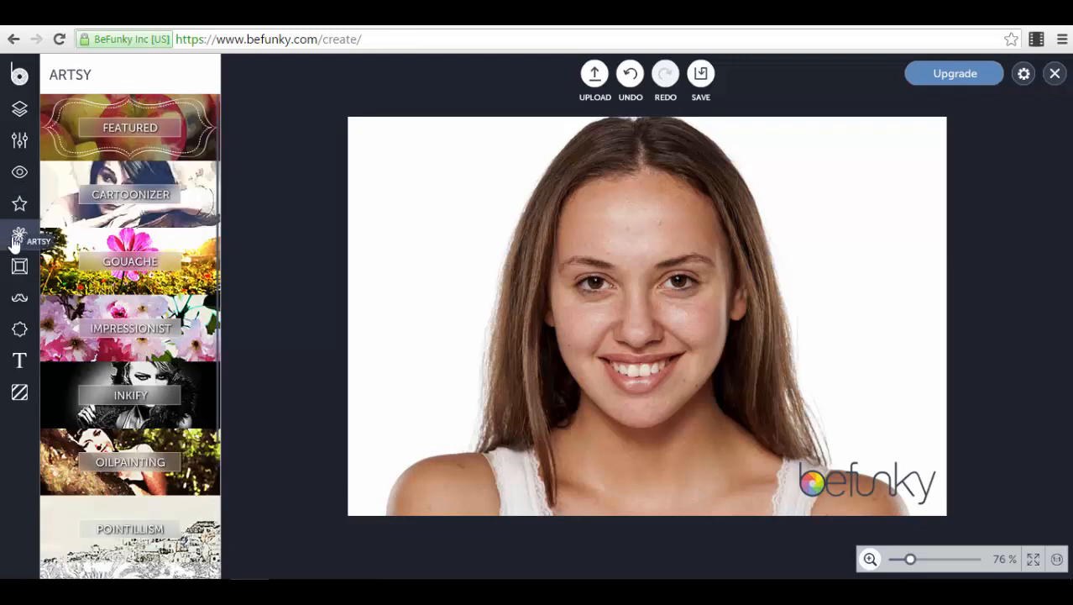
# - Try a Grunge frame around the portrait and leave it without applying
pyautogui.click(22, 268)
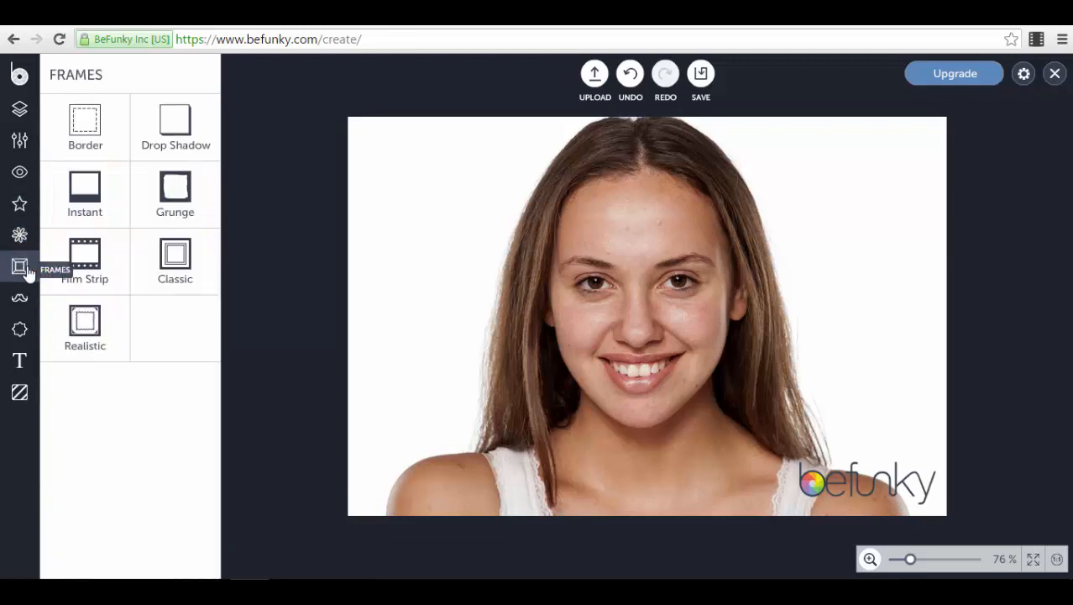
pyautogui.click(175, 208)
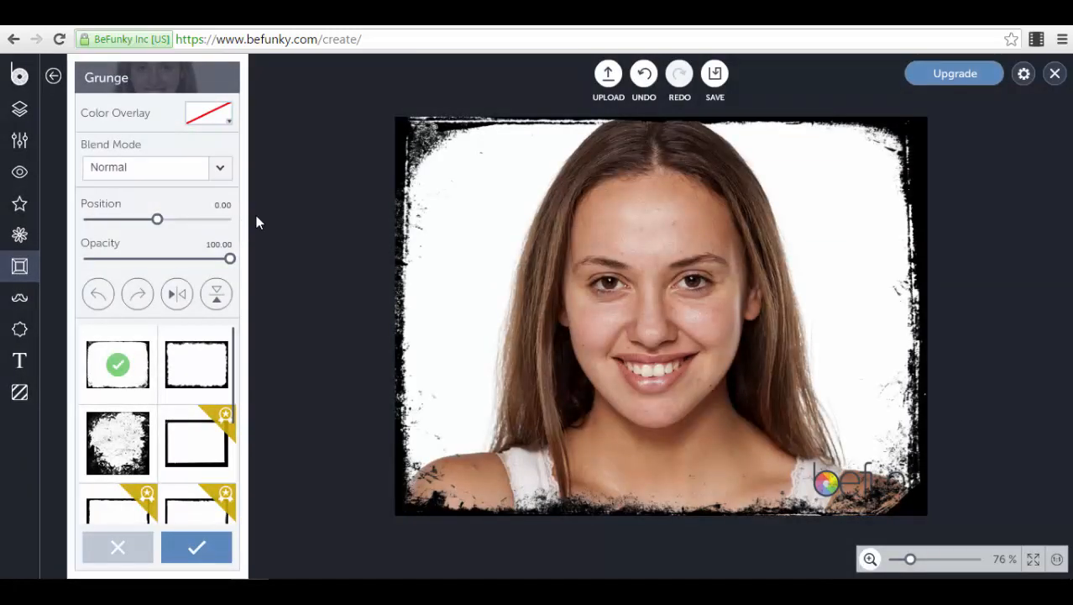
pyautogui.click(52, 79)
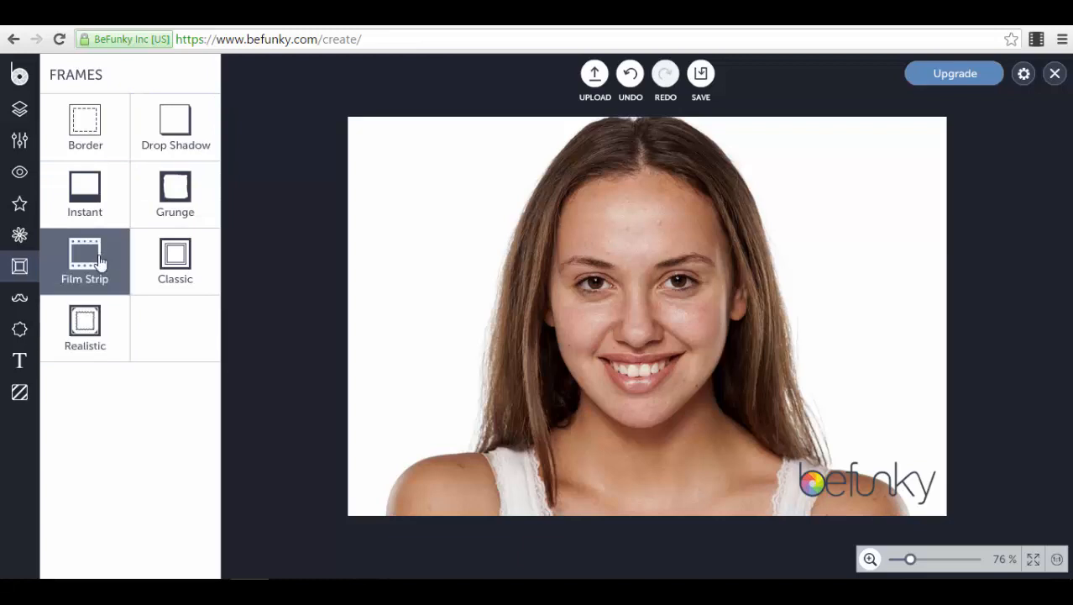
# - Add the featured YES! graphic to the portrait, shrink it to about half size, and place it in the photo's upper-left corner
pyautogui.click(19, 304)
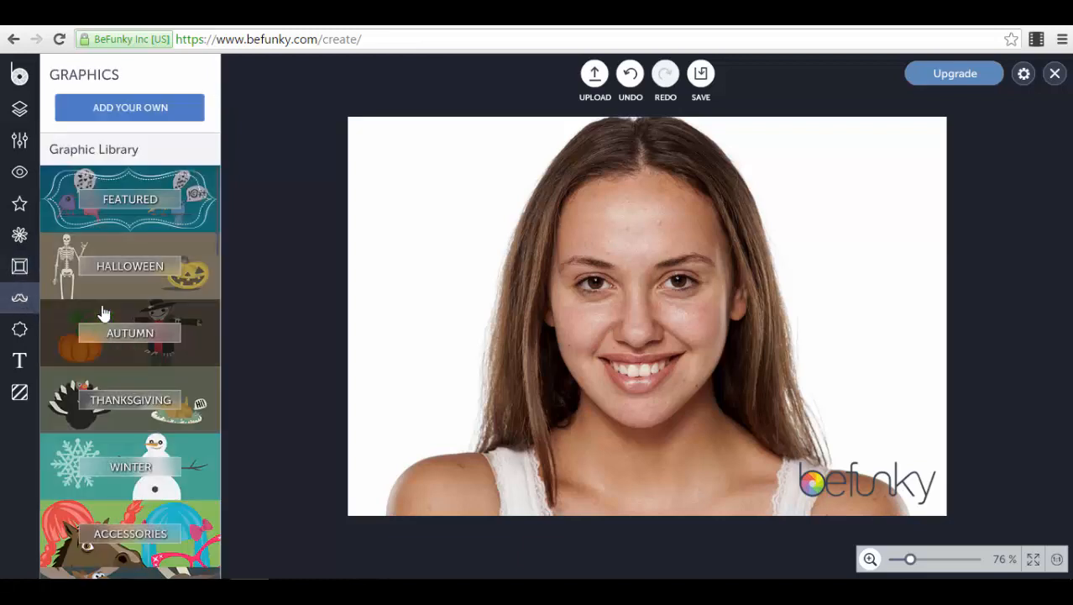
pyautogui.click(202, 218)
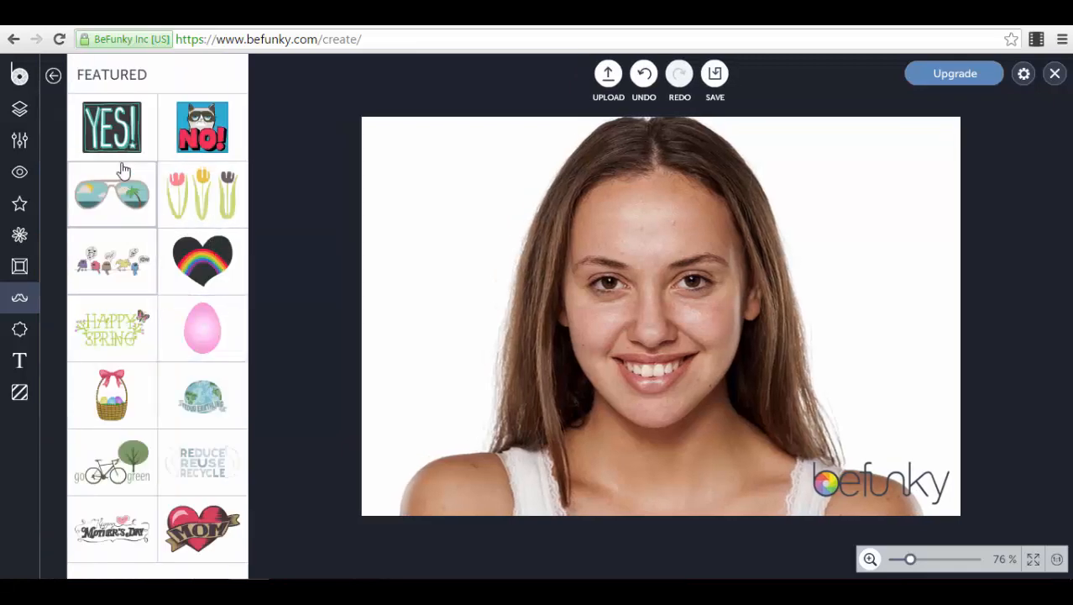
pyautogui.click(112, 127)
pyautogui.moveTo(687, 313); pyautogui.dragTo(508, 220)
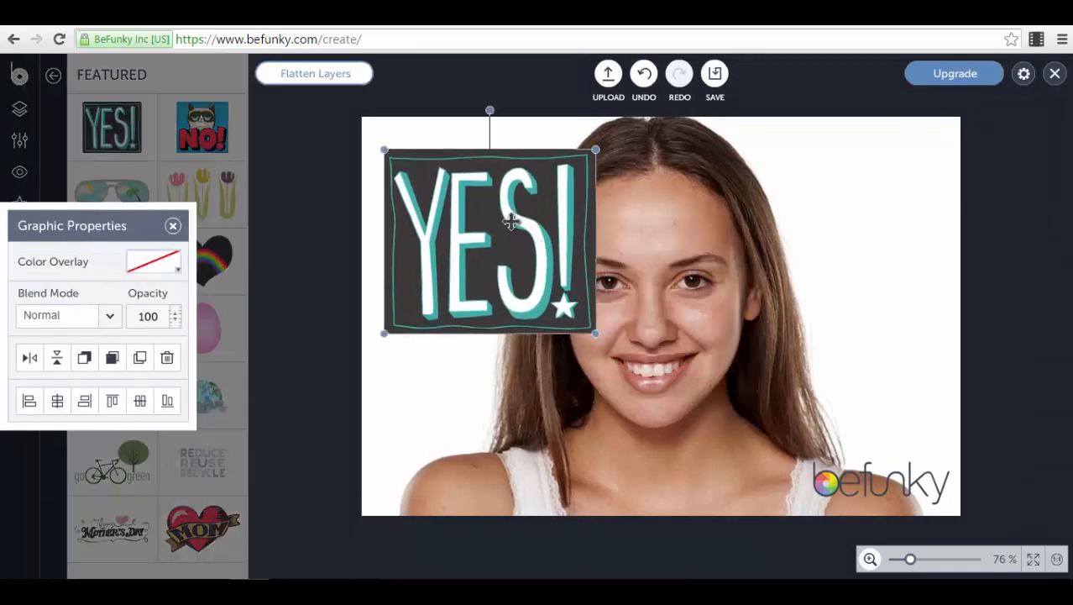
pyautogui.moveTo(380, 148); pyautogui.dragTo(486, 235)
pyautogui.moveTo(544, 285); pyautogui.dragTo(440, 191)
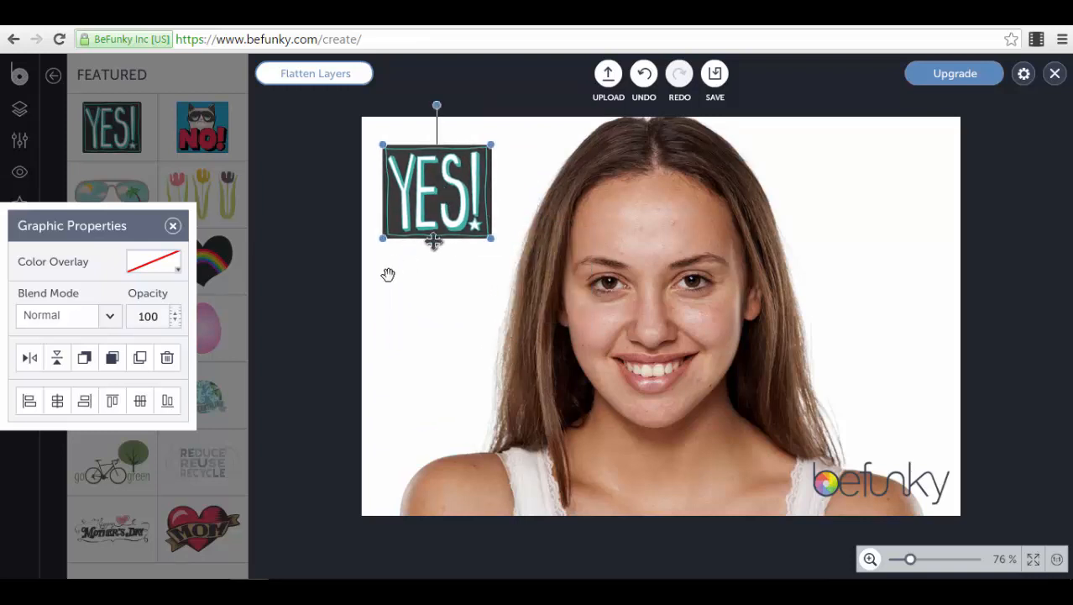
# - Examine the remaining Graphic Library categories and the Winter Holidays overlay previews
pyautogui.click(351, 286)
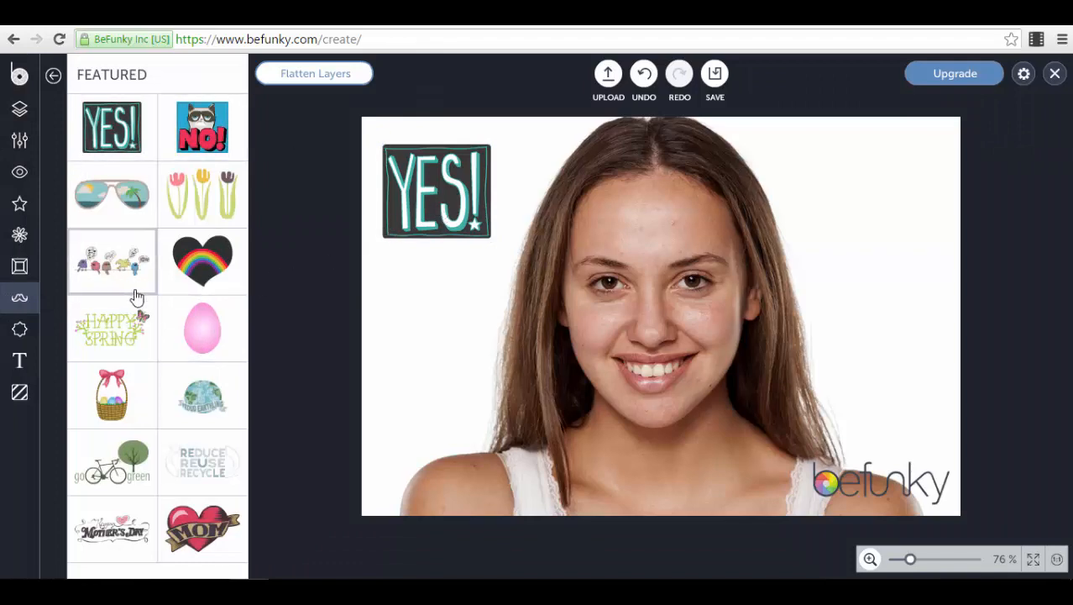
pyautogui.click(53, 76)
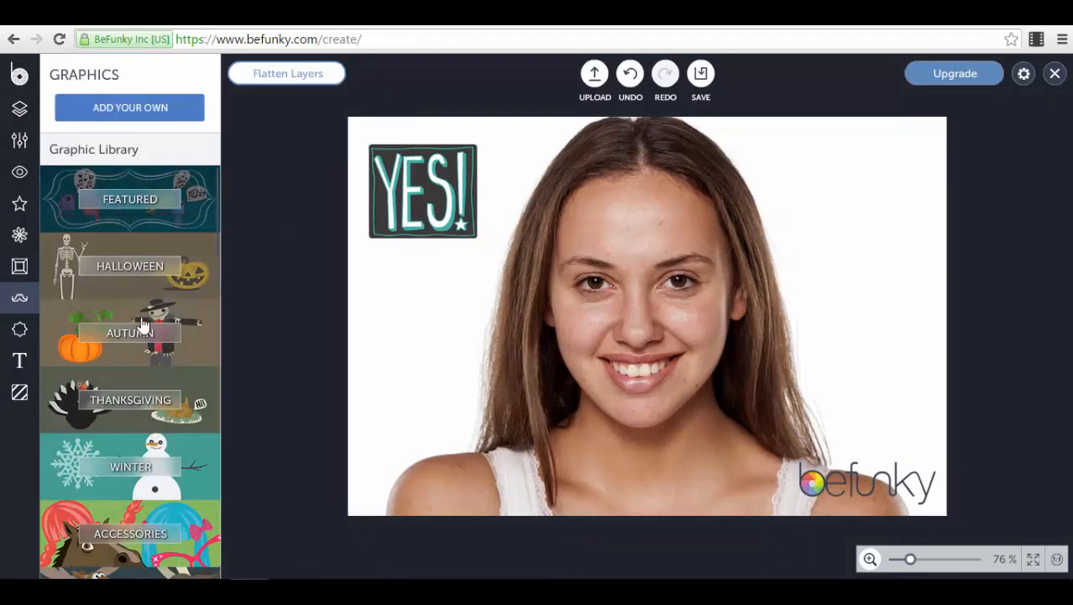
pyautogui.scroll(-7, 145, 352)
pyautogui.scroll(-10, 146, 367)
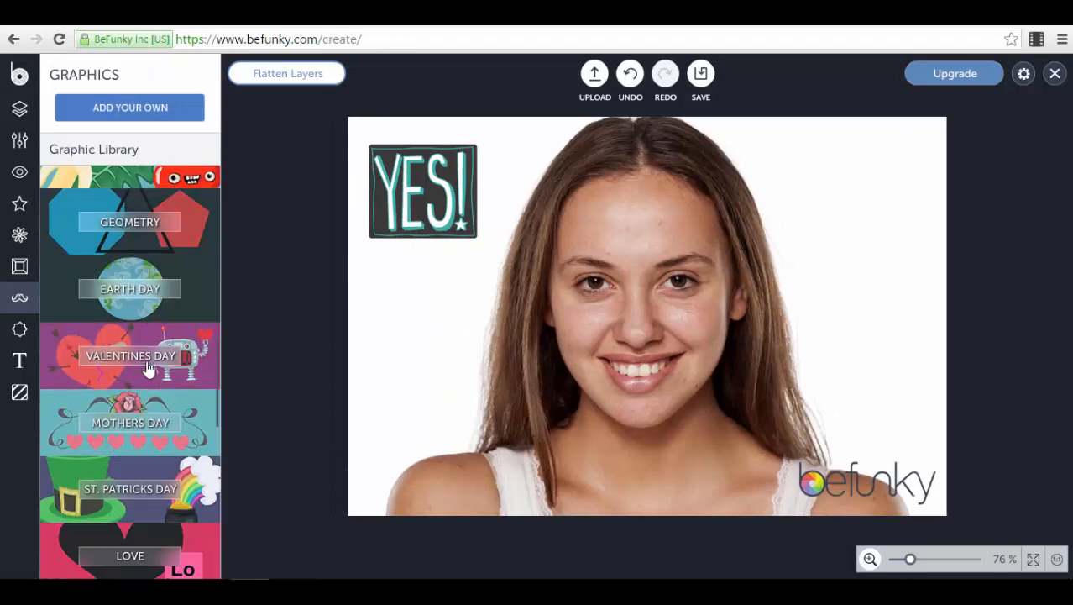
pyautogui.scroll(-2, 146, 367)
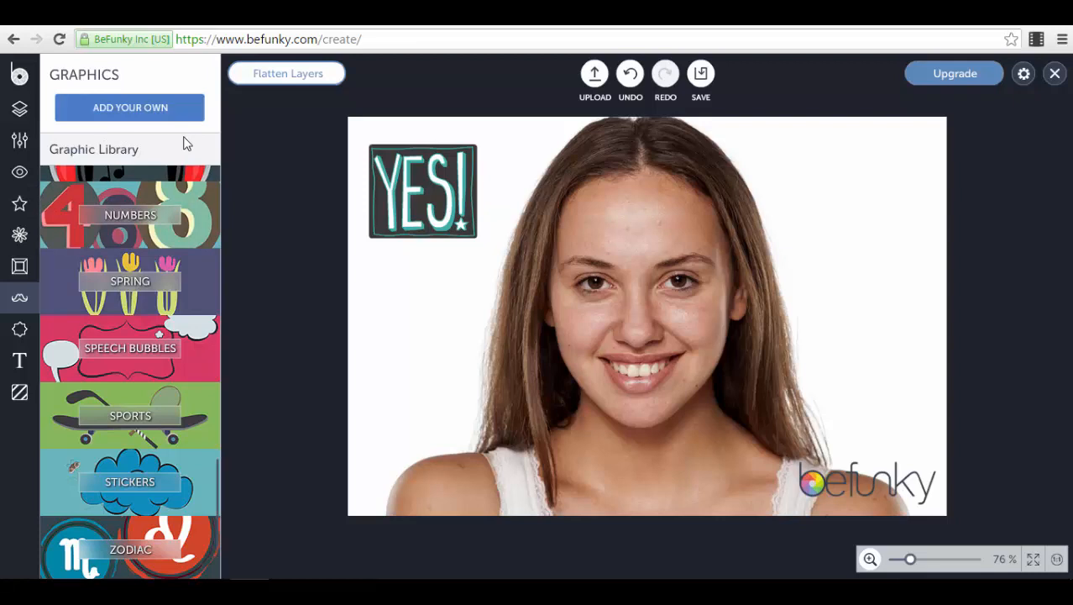
pyautogui.click(20, 329)
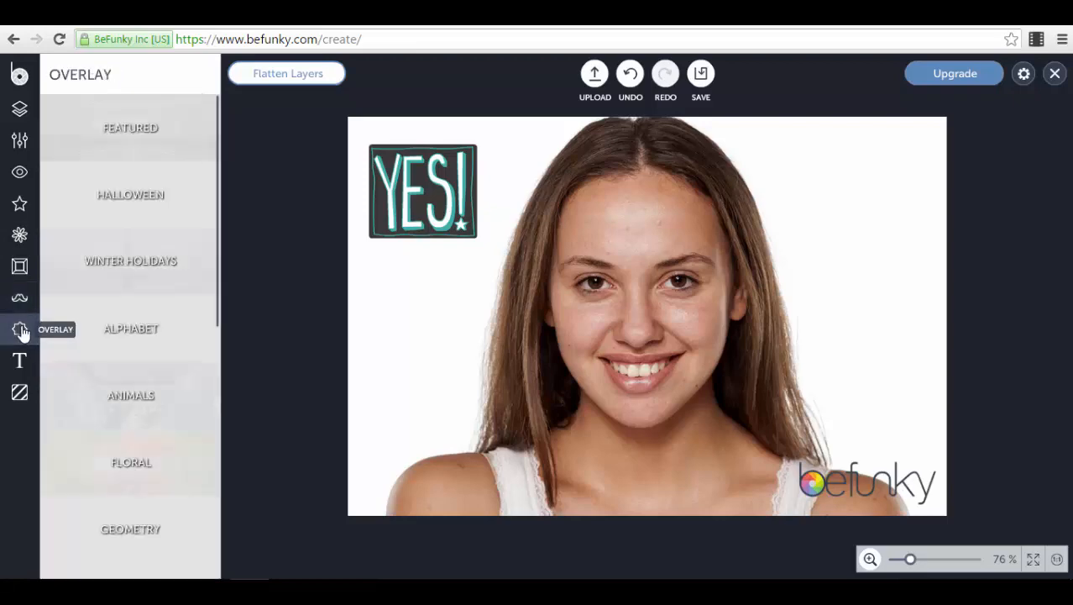
pyautogui.click(202, 267)
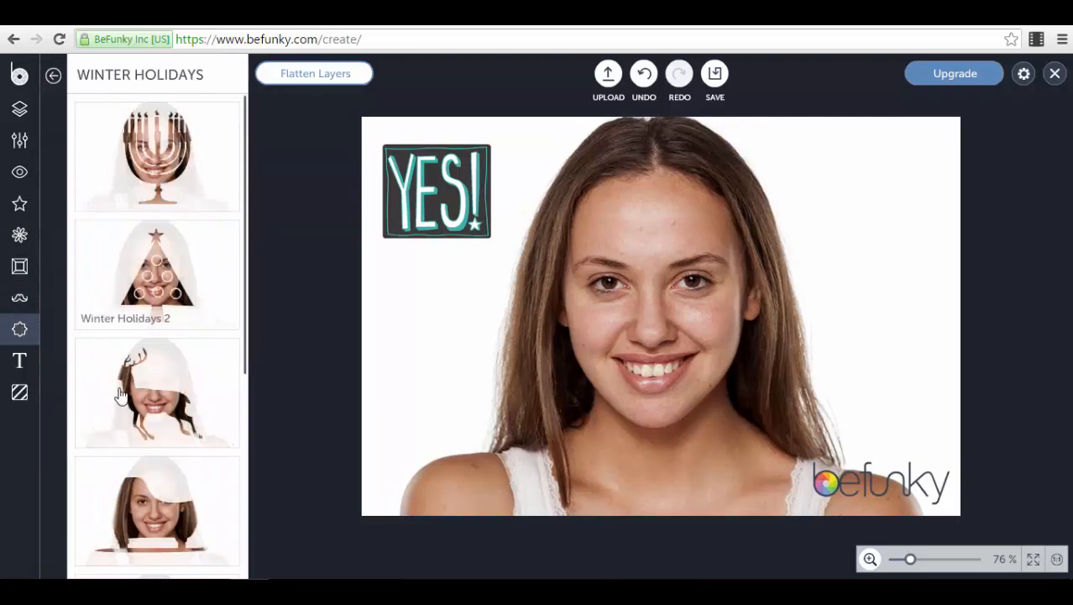
pyautogui.scroll(-4, 177, 303)
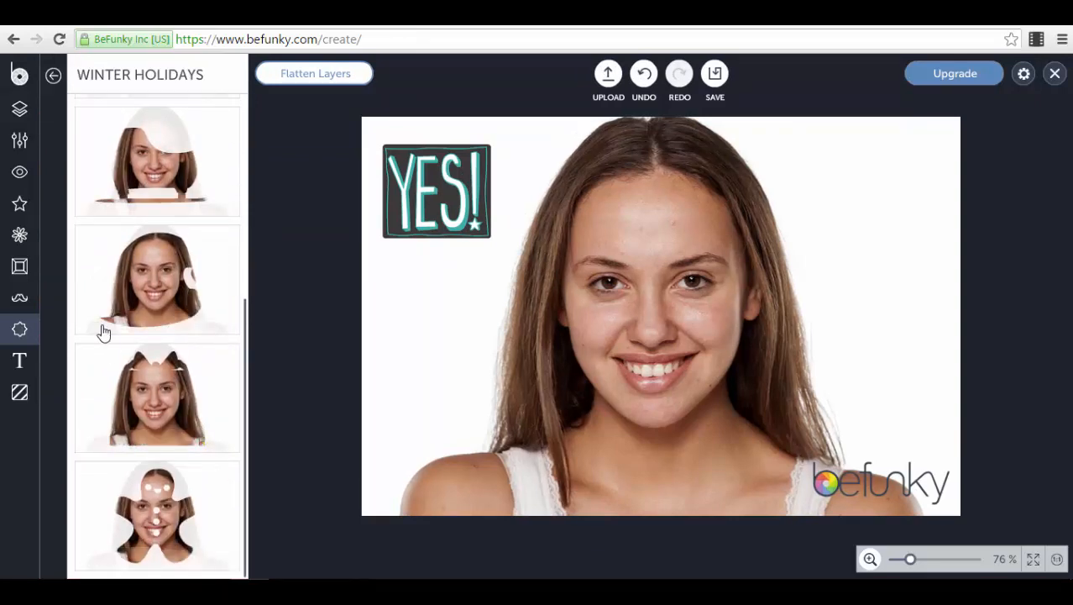
# - Add the Lucky text preset to the portrait and place it near the photo's lower edge, beside the befunky logo
pyautogui.click(25, 361)
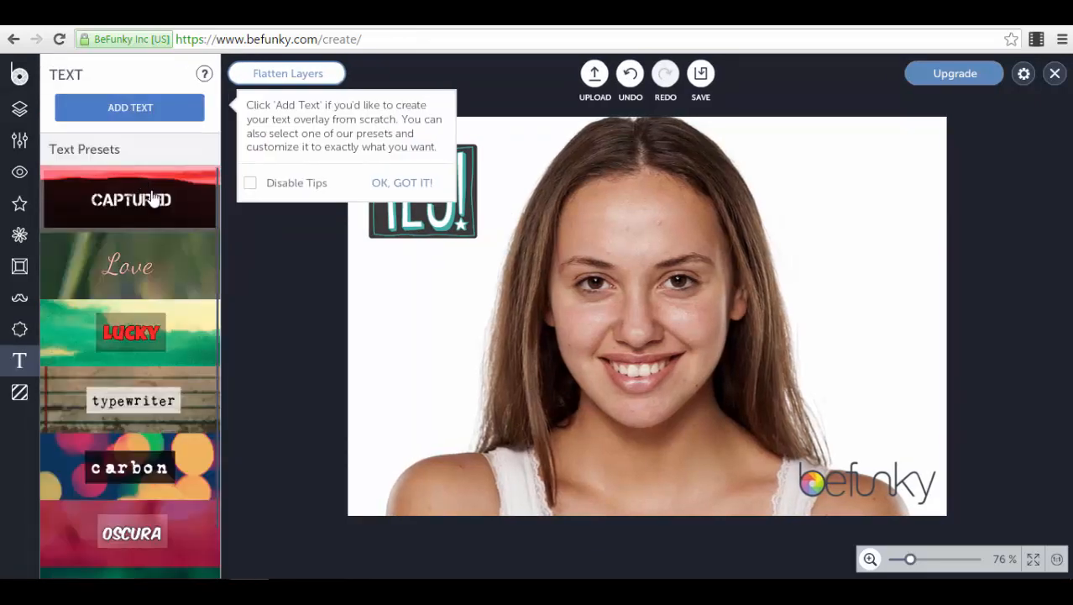
pyautogui.scroll(-1, 149, 286)
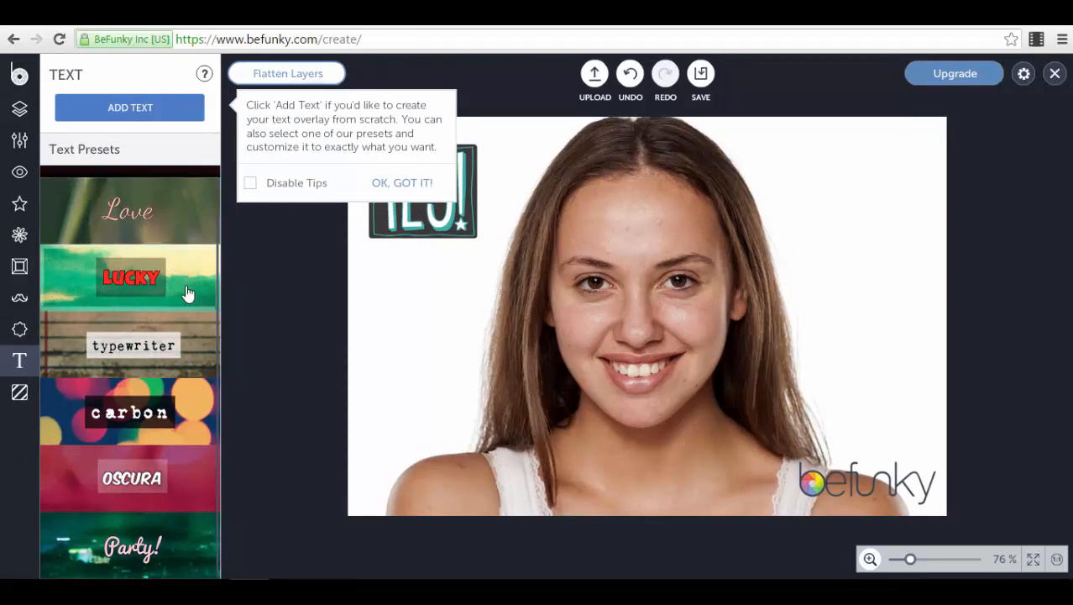
pyautogui.click(187, 293)
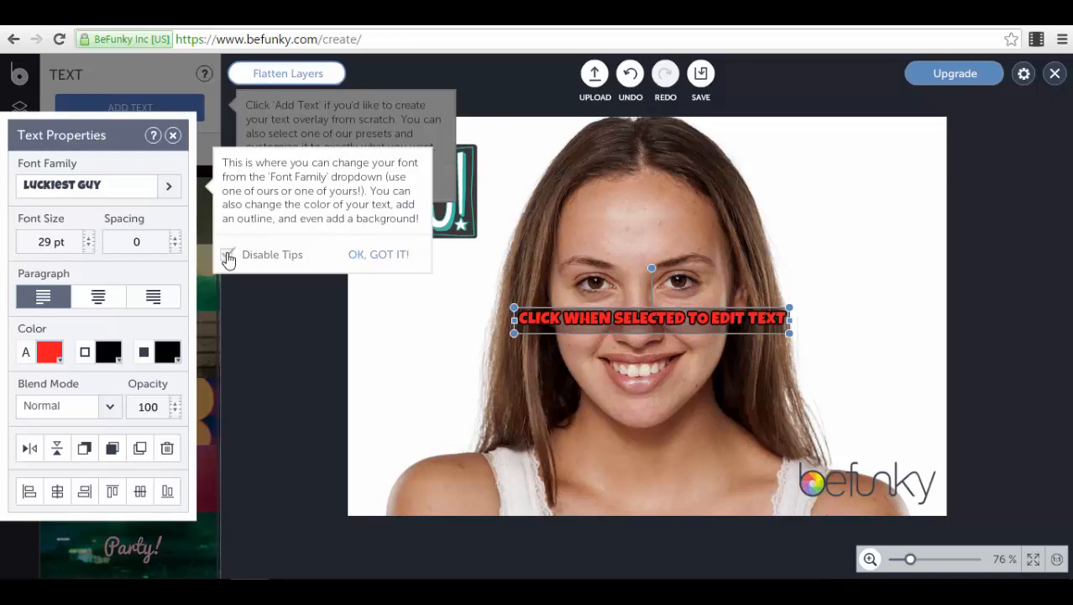
pyautogui.click(376, 259)
pyautogui.click(252, 184)
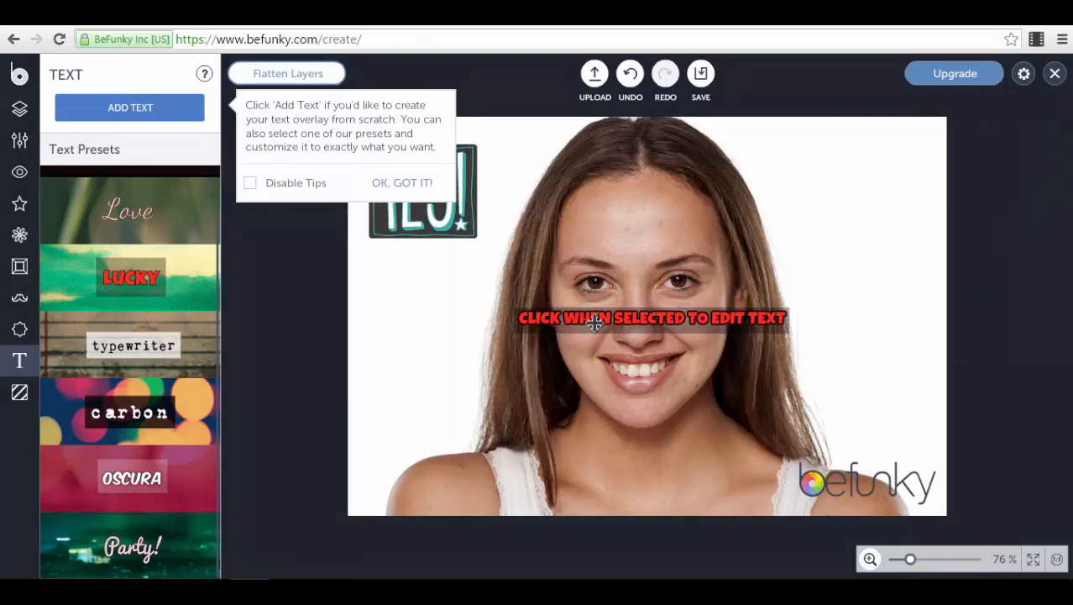
pyautogui.moveTo(595, 321); pyautogui.dragTo(610, 488)
# - Open the Lucky text for editing, select its whole wording, leave it as it is, and dismiss the text tip
pyautogui.click(610, 478)
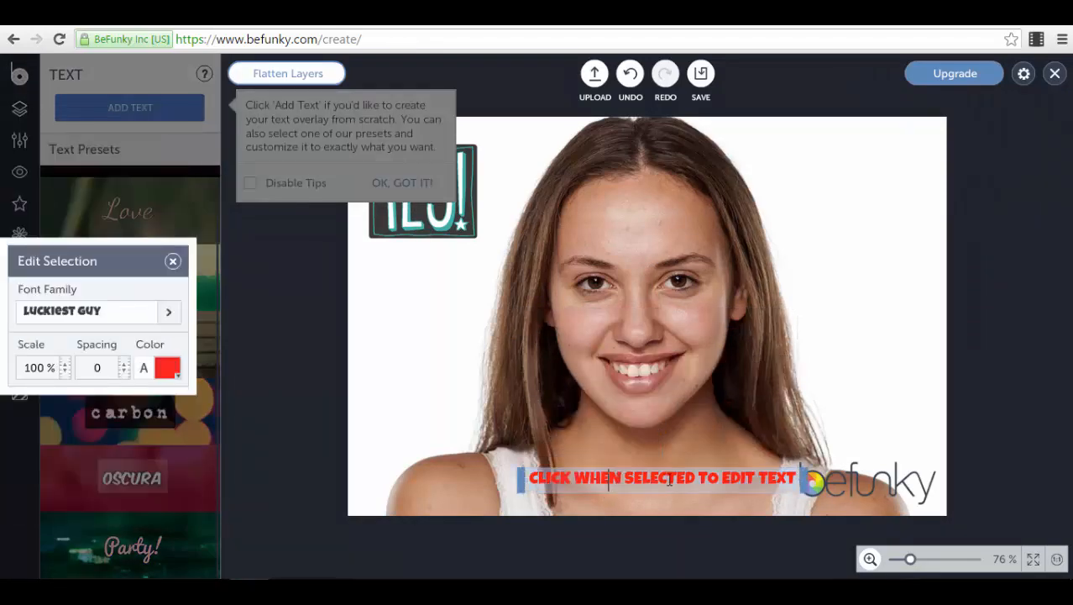
pyautogui.moveTo(794, 481); pyautogui.dragTo(520, 481)
pyautogui.click(407, 363)
pyautogui.click(654, 481)
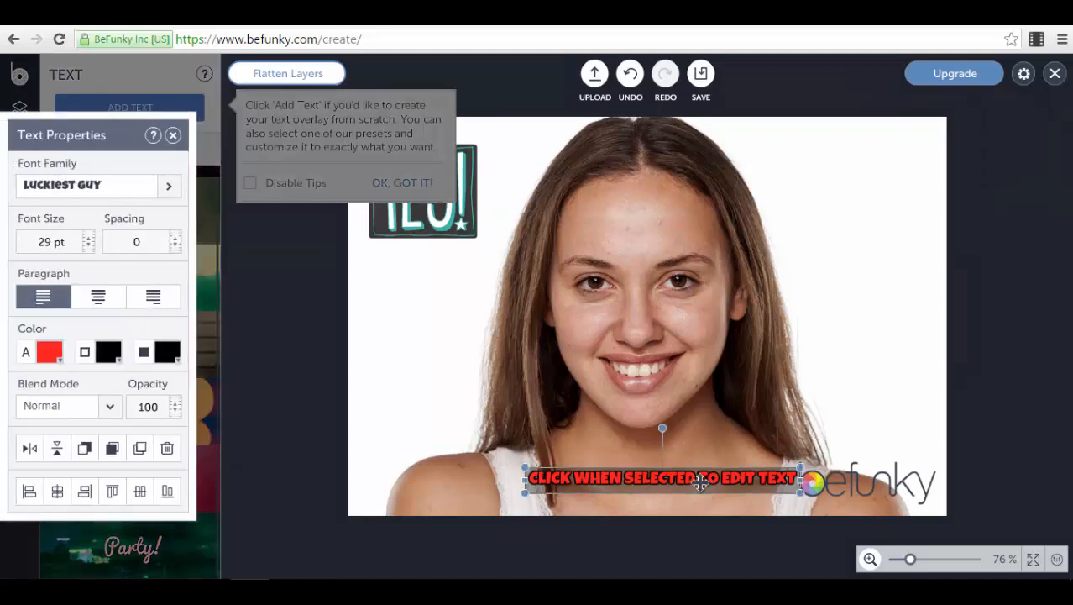
pyautogui.click(381, 342)
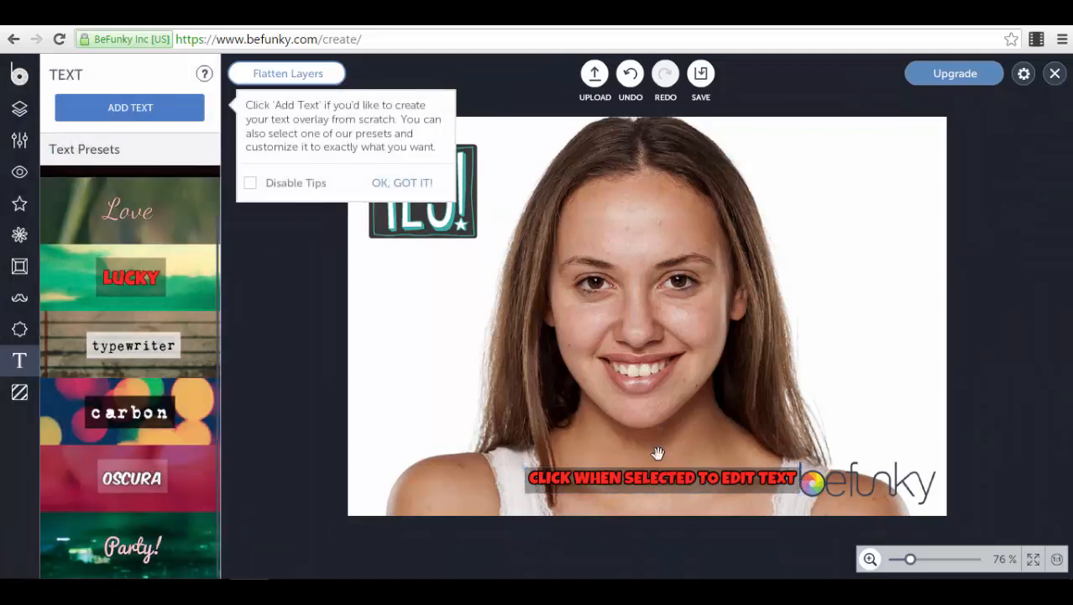
pyautogui.click(407, 183)
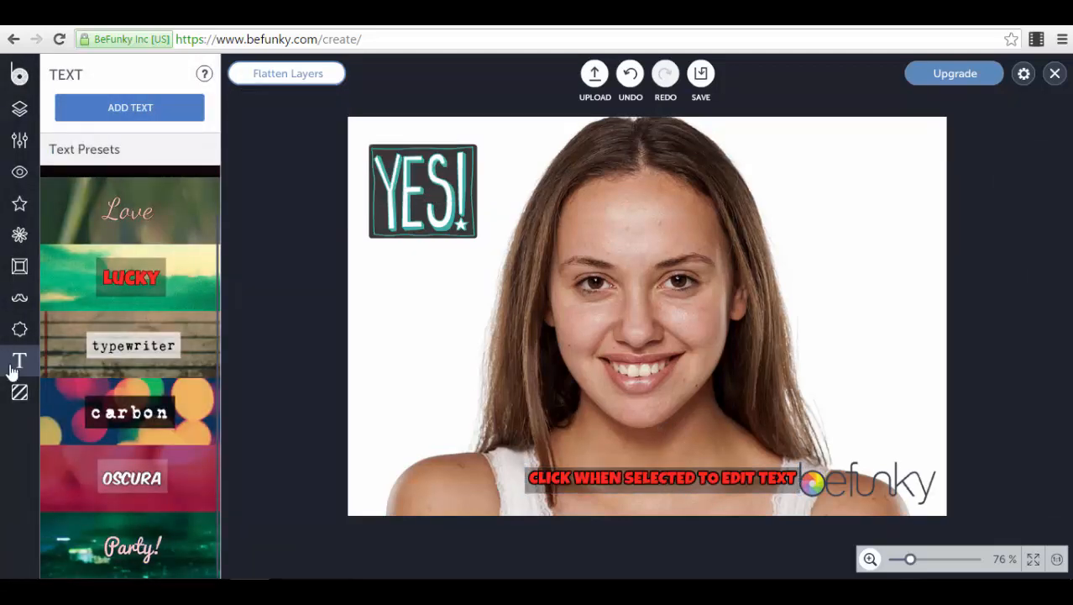
# - Move the Lucky text up to just above the eyes and try the last Light Trails texture without applying it
pyautogui.click(20, 392)
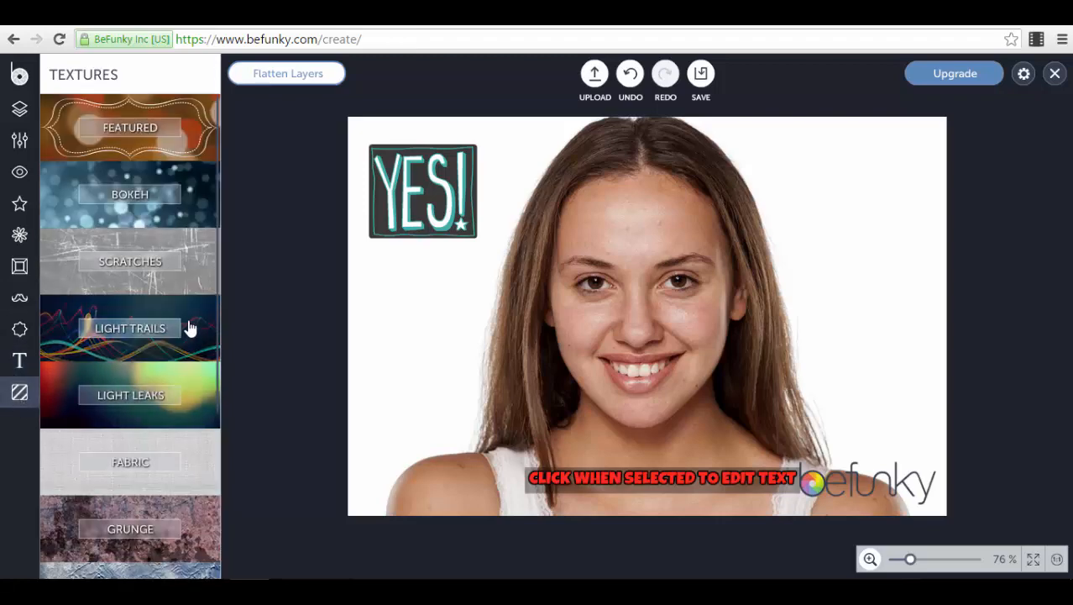
pyautogui.click(194, 333)
pyautogui.moveTo(638, 494); pyautogui.dragTo(618, 268)
pyautogui.scroll(-7, 186, 365)
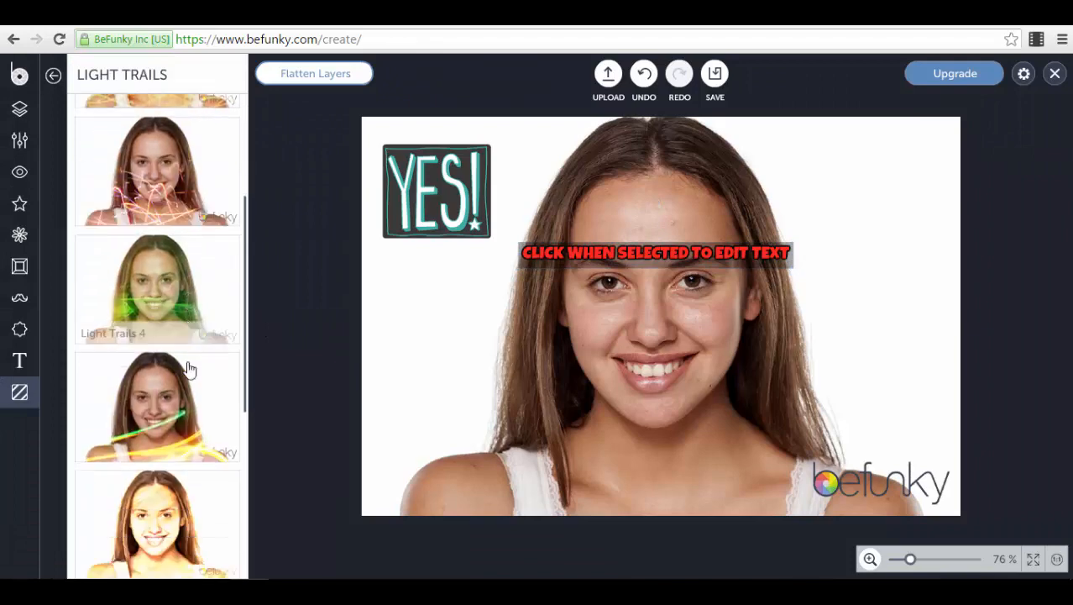
pyautogui.click(196, 514)
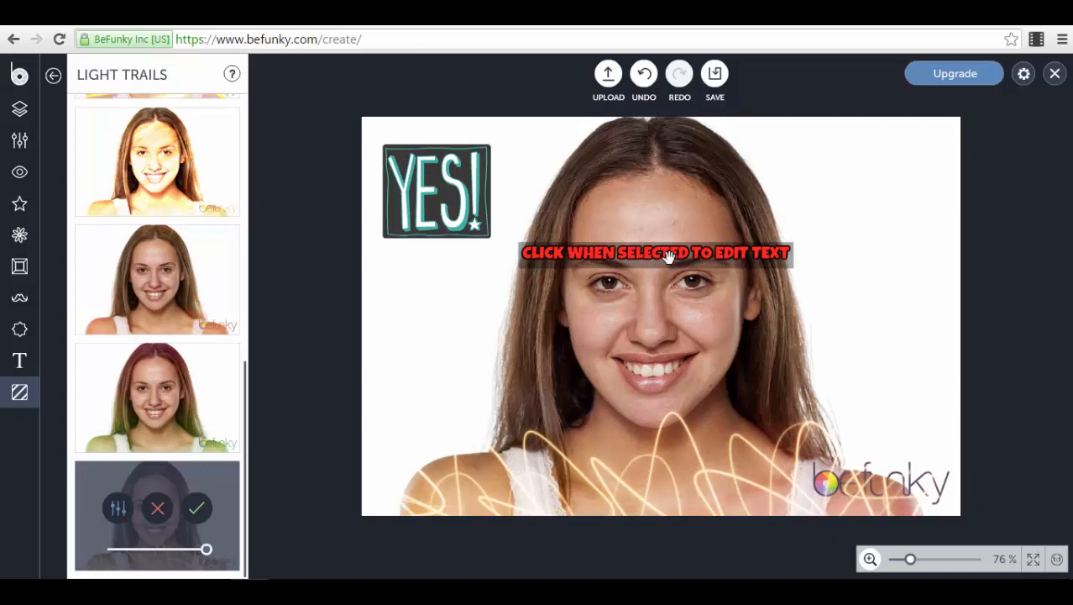
pyautogui.click(53, 75)
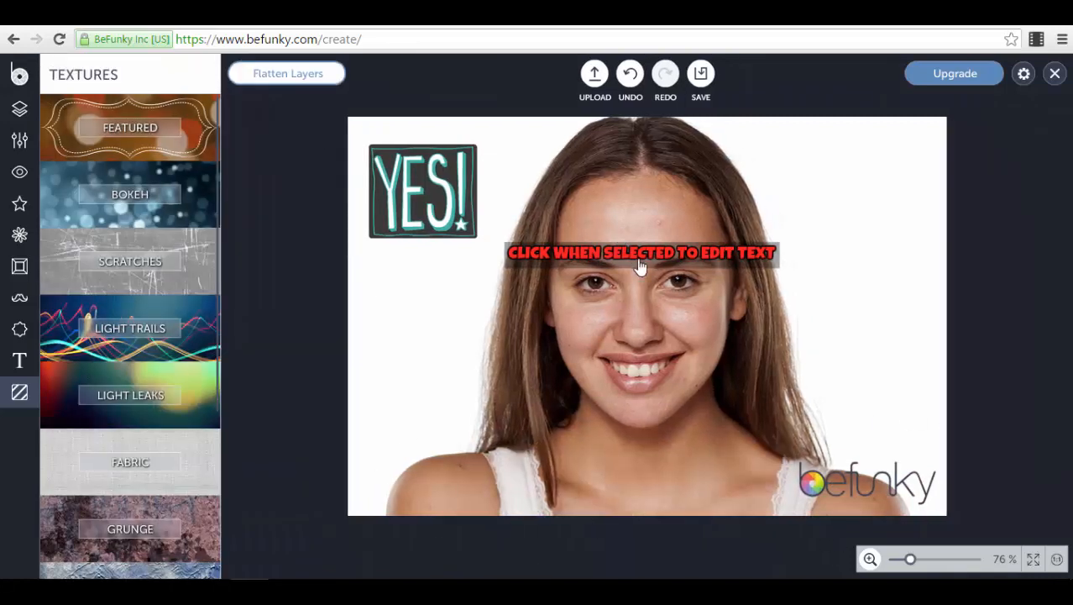
# - Delete the red Lucky text from the portrait
pyautogui.click(636, 252)
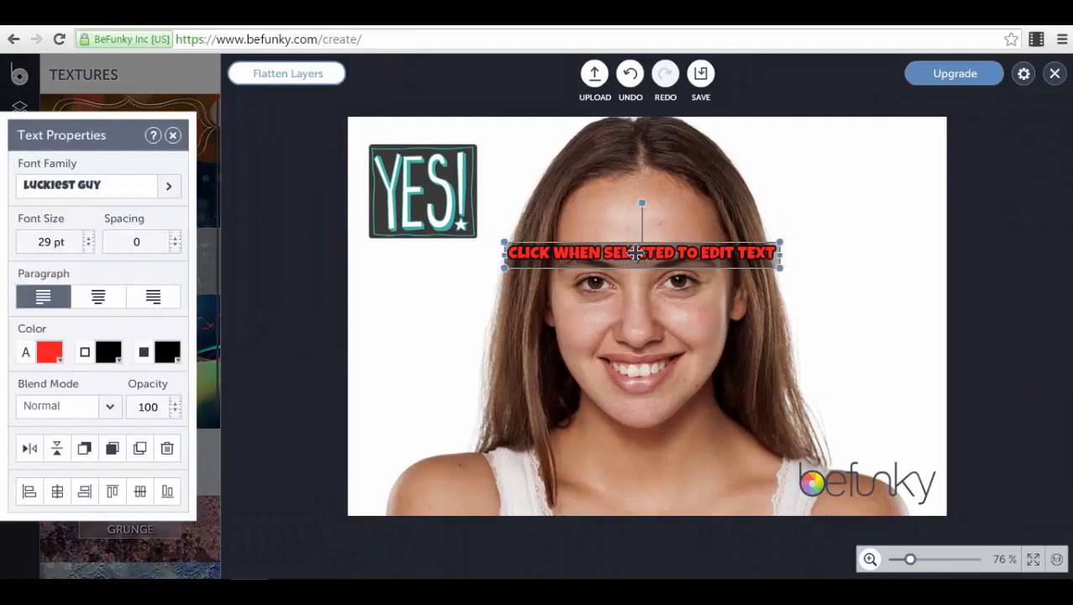
pyautogui.press('Delete')
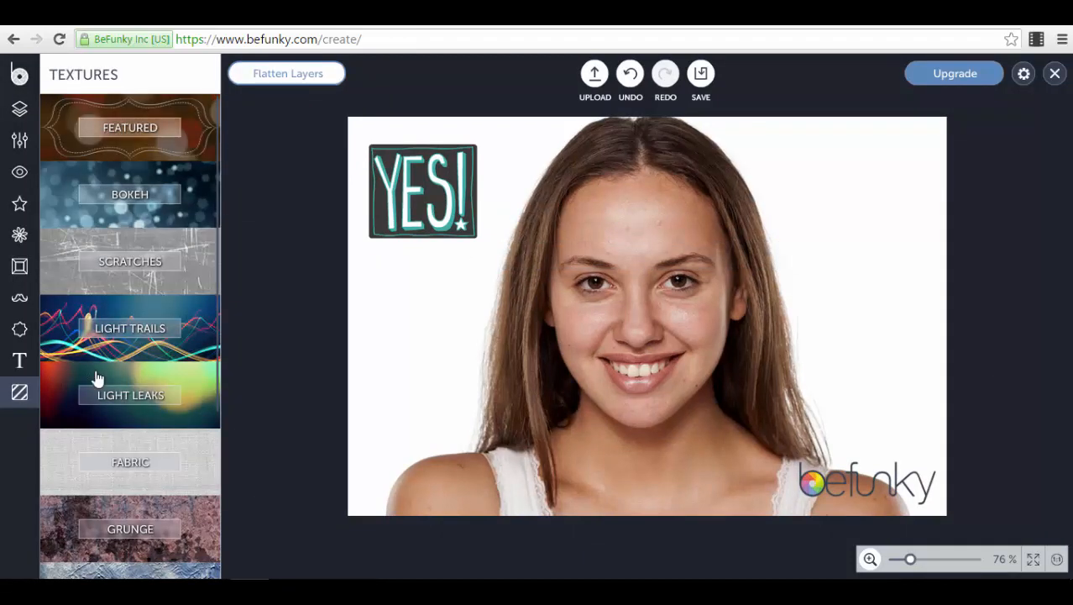